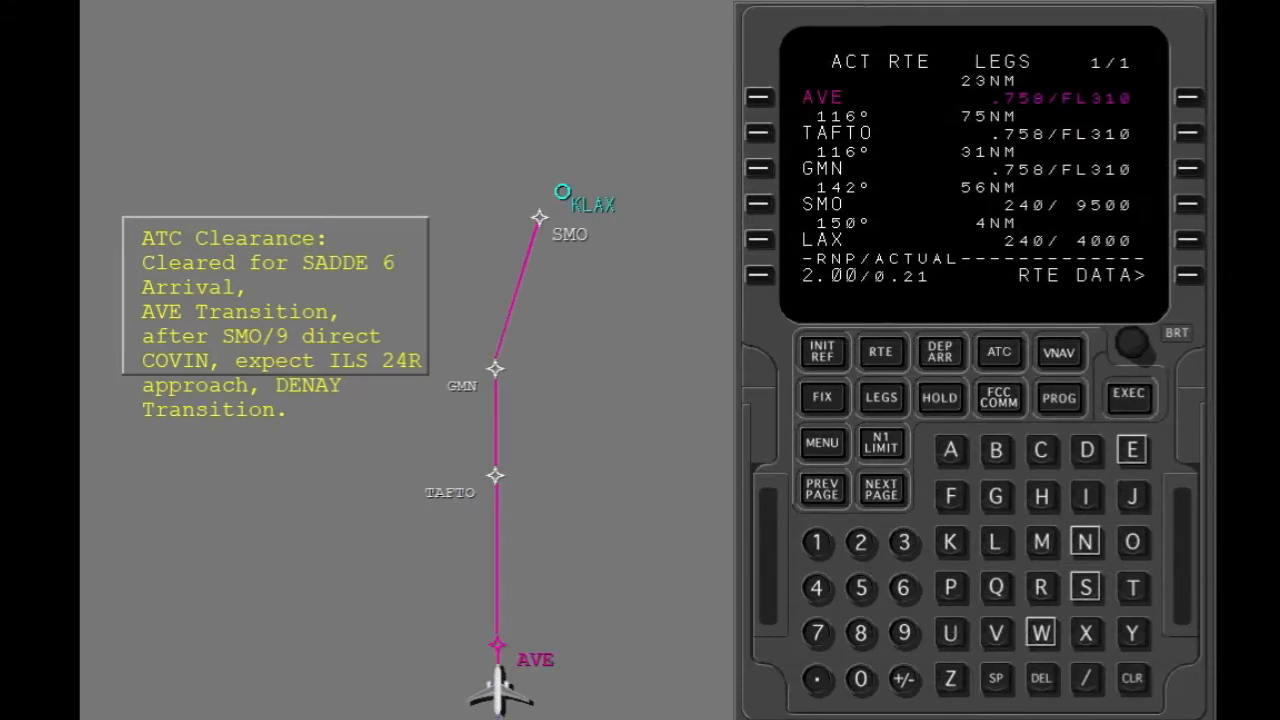
Select the SADDE6 arrival from page 2 of the KLAX arrivals via DEP ARR
click(943, 353)
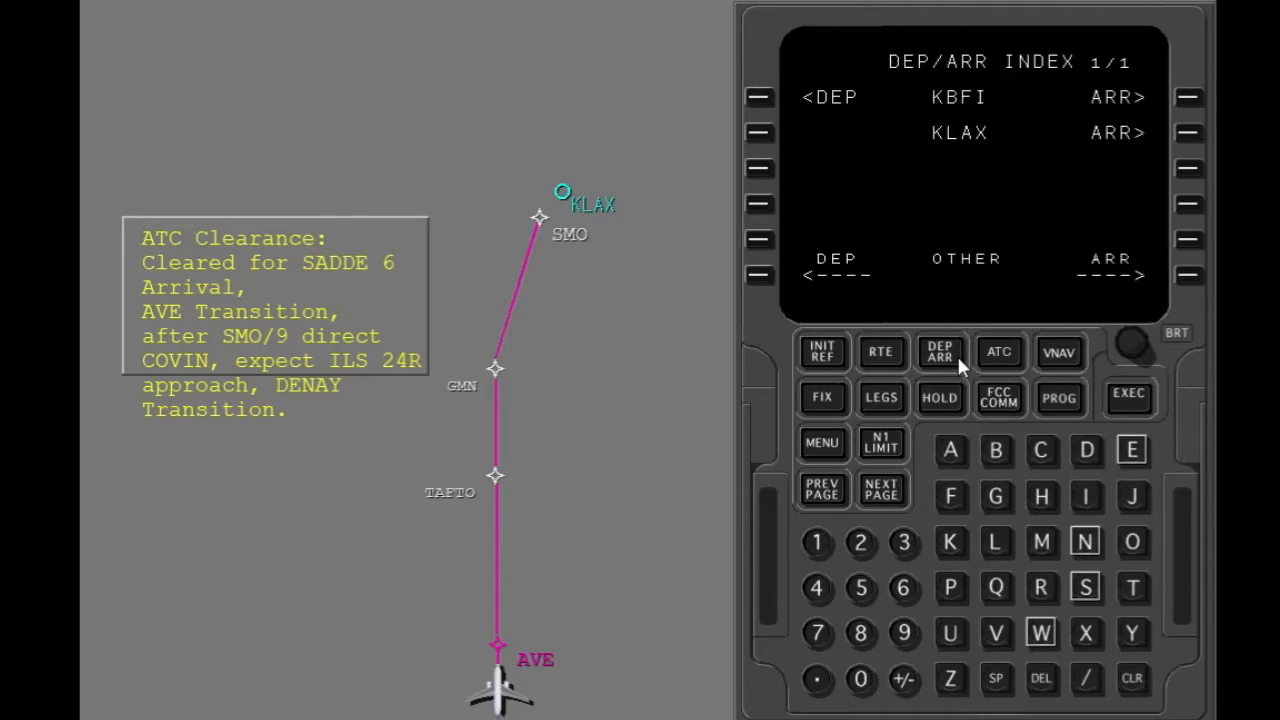
click(1189, 133)
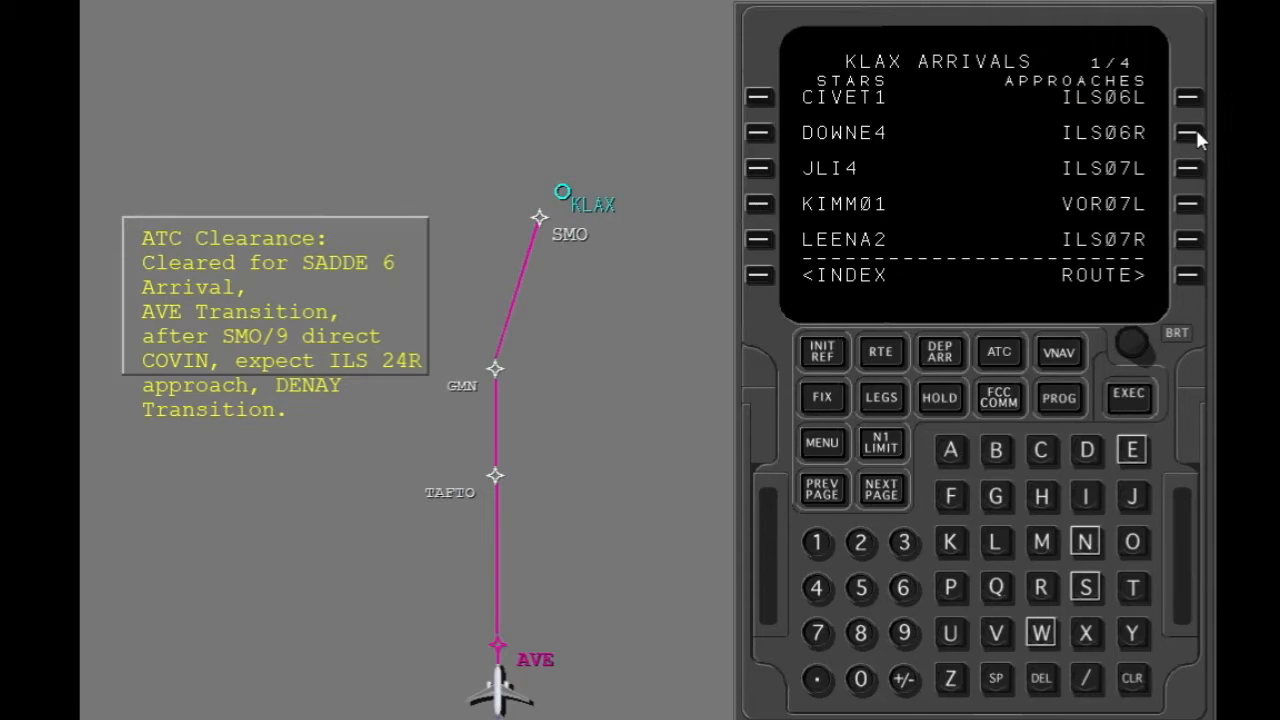
click(880, 491)
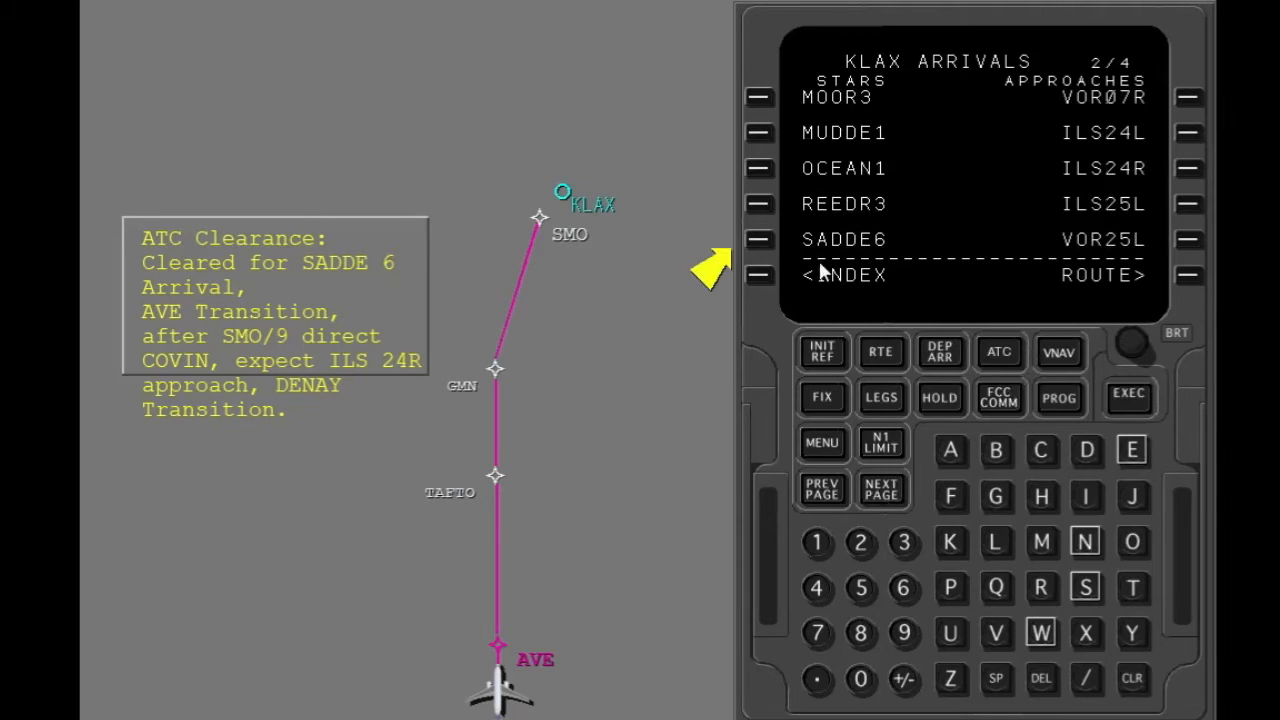
click(760, 241)
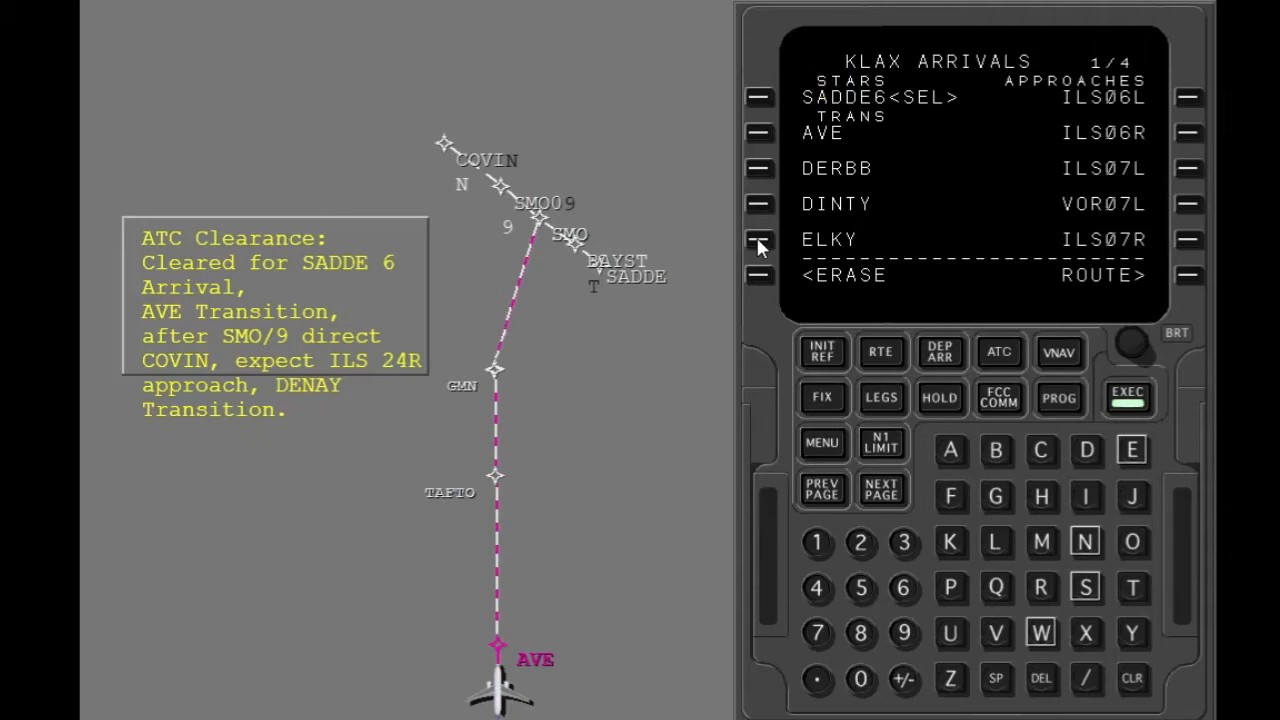
Select the AVE arrival transition, then the ILS24R approach with the DENAY transition
click(760, 133)
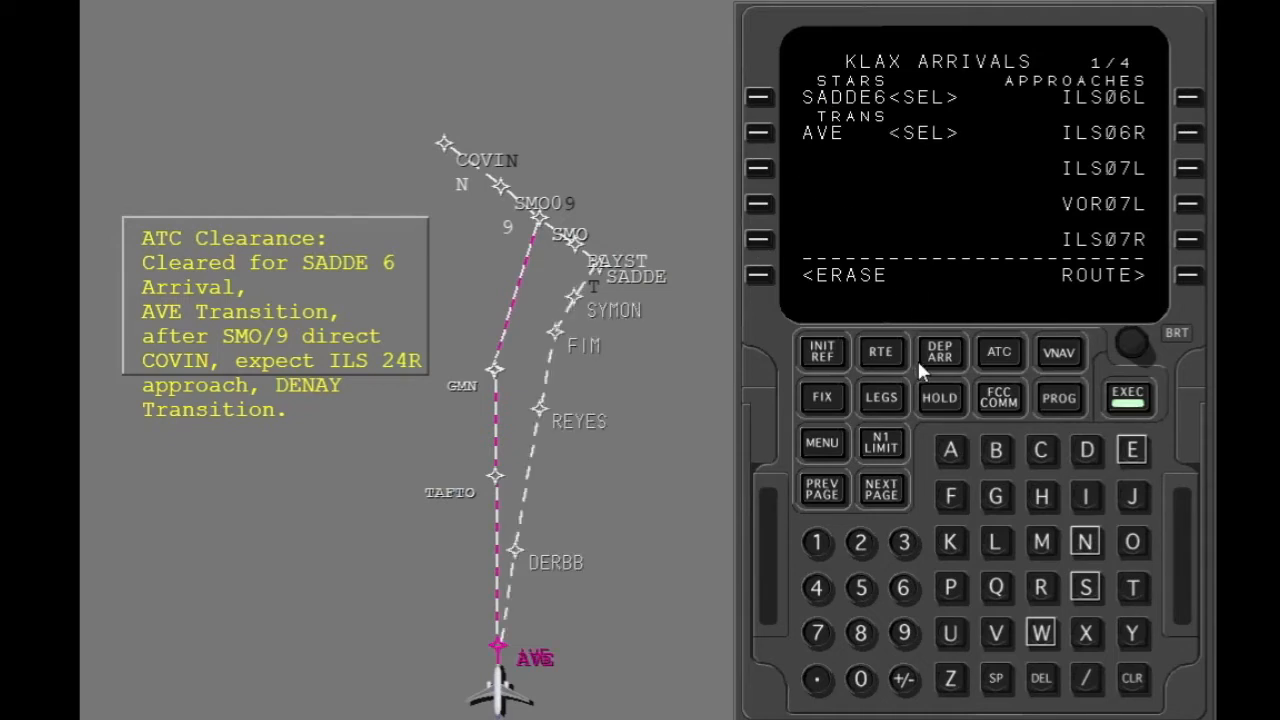
click(891, 484)
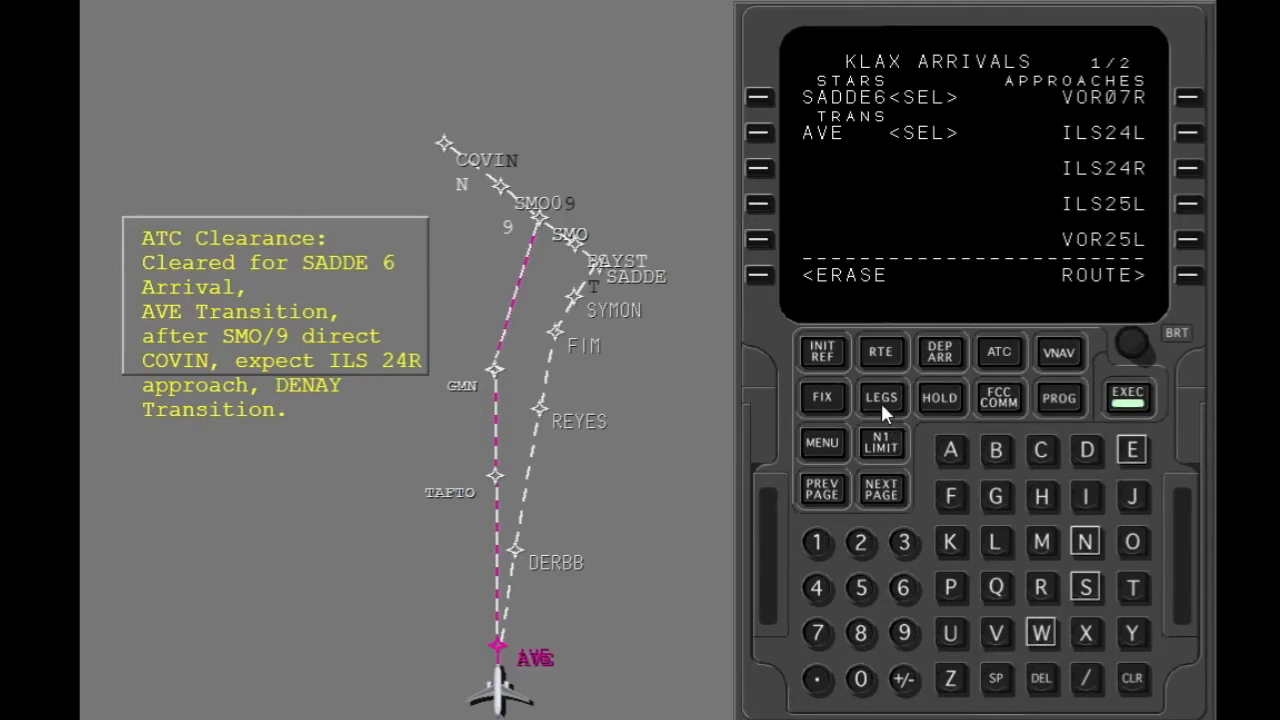
click(1188, 168)
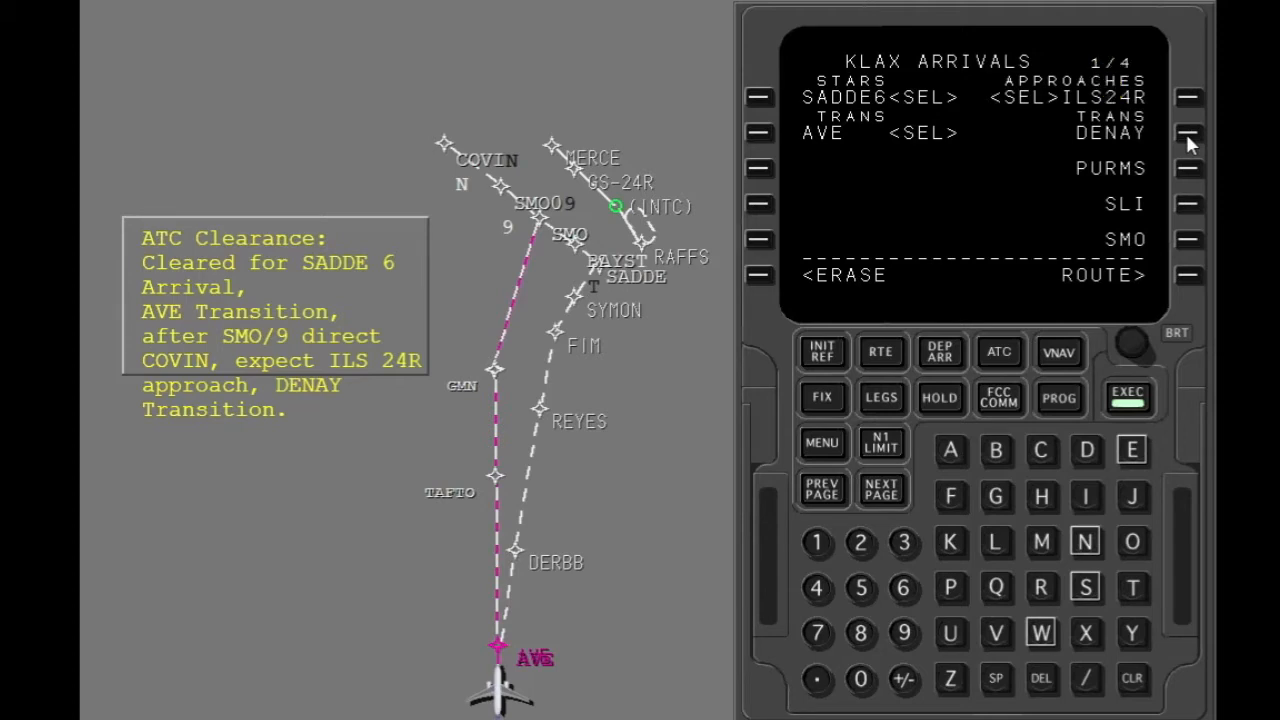
click(1188, 133)
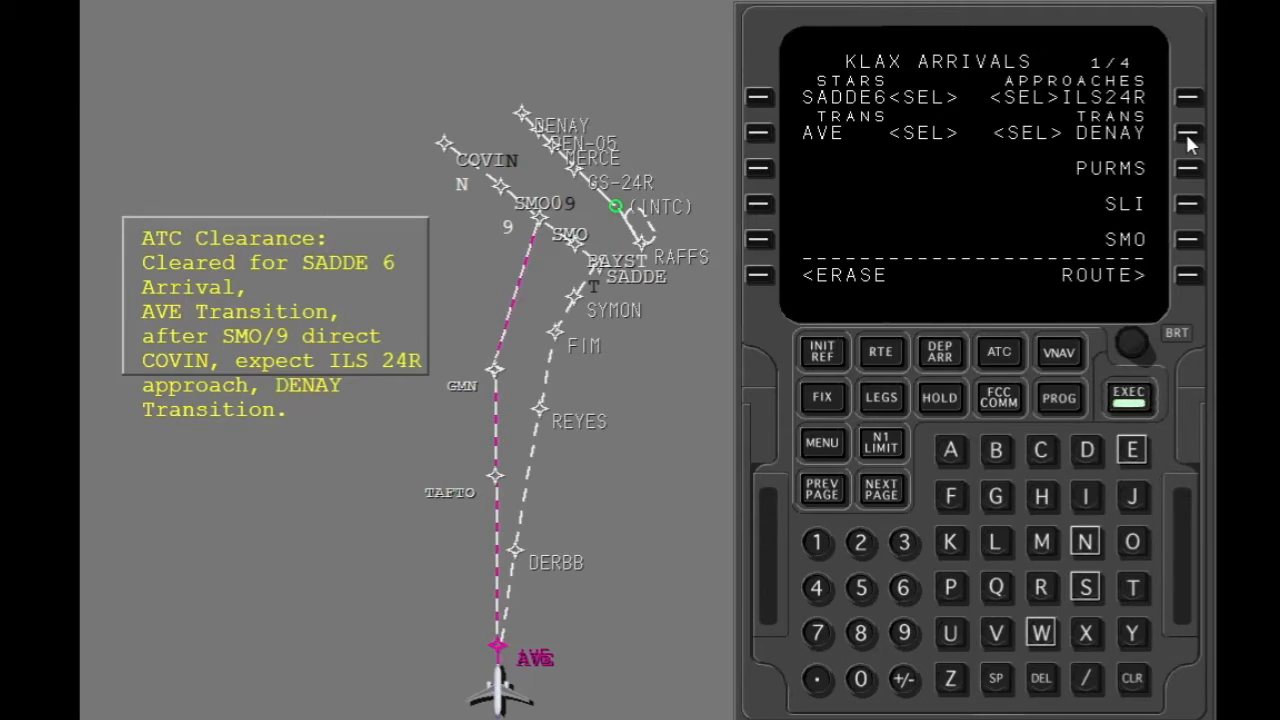
On LEGS page 3, copy DENAY after COVIN to close the discontinuity and review the last page
click(882, 398)
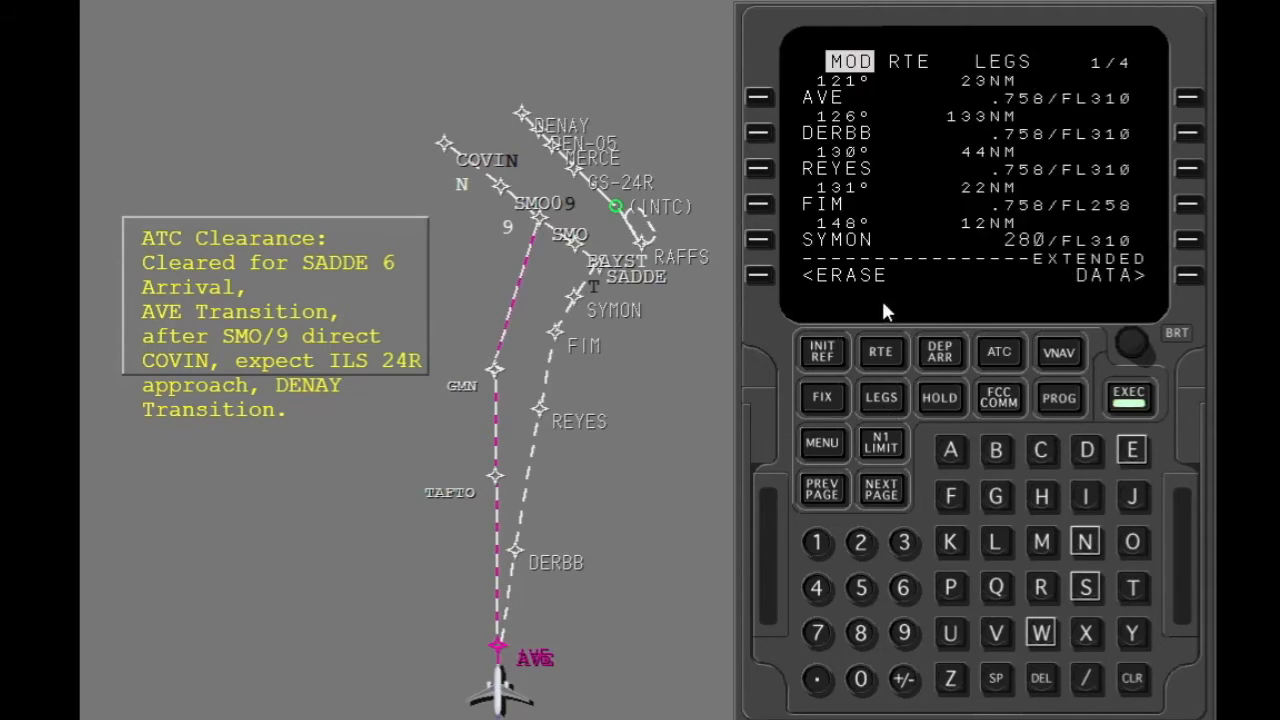
click(881, 489)
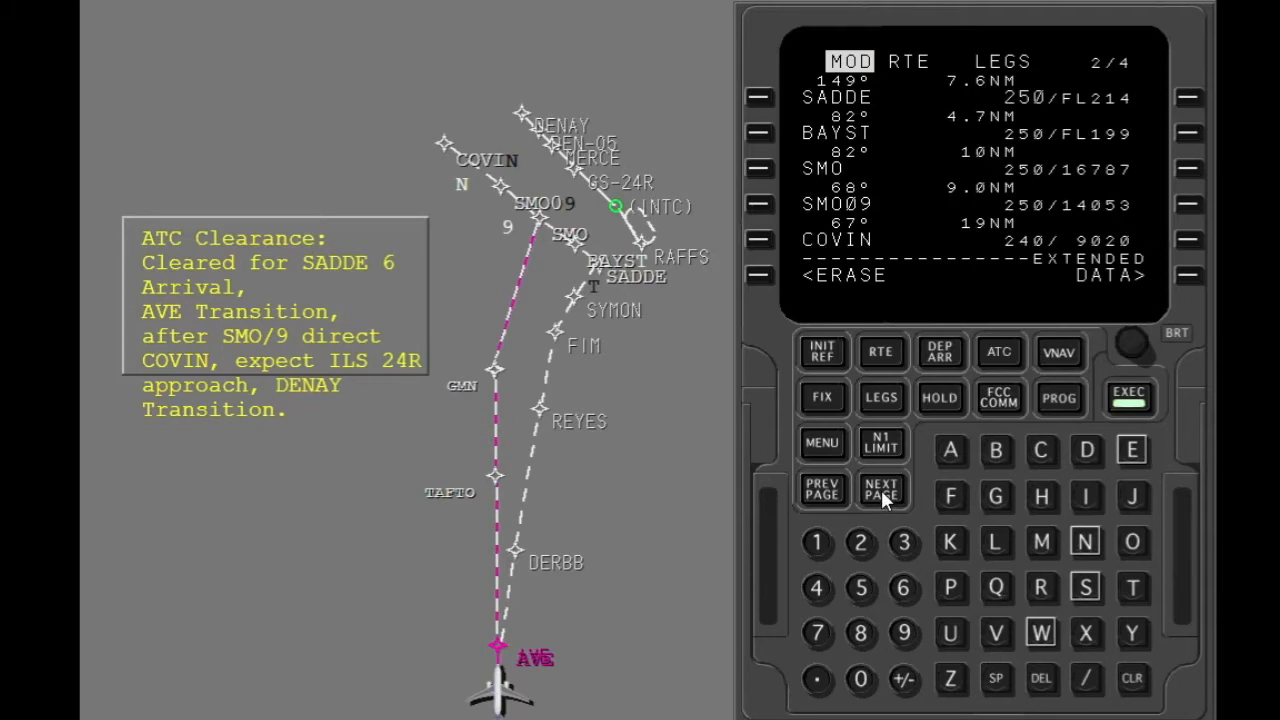
click(881, 489)
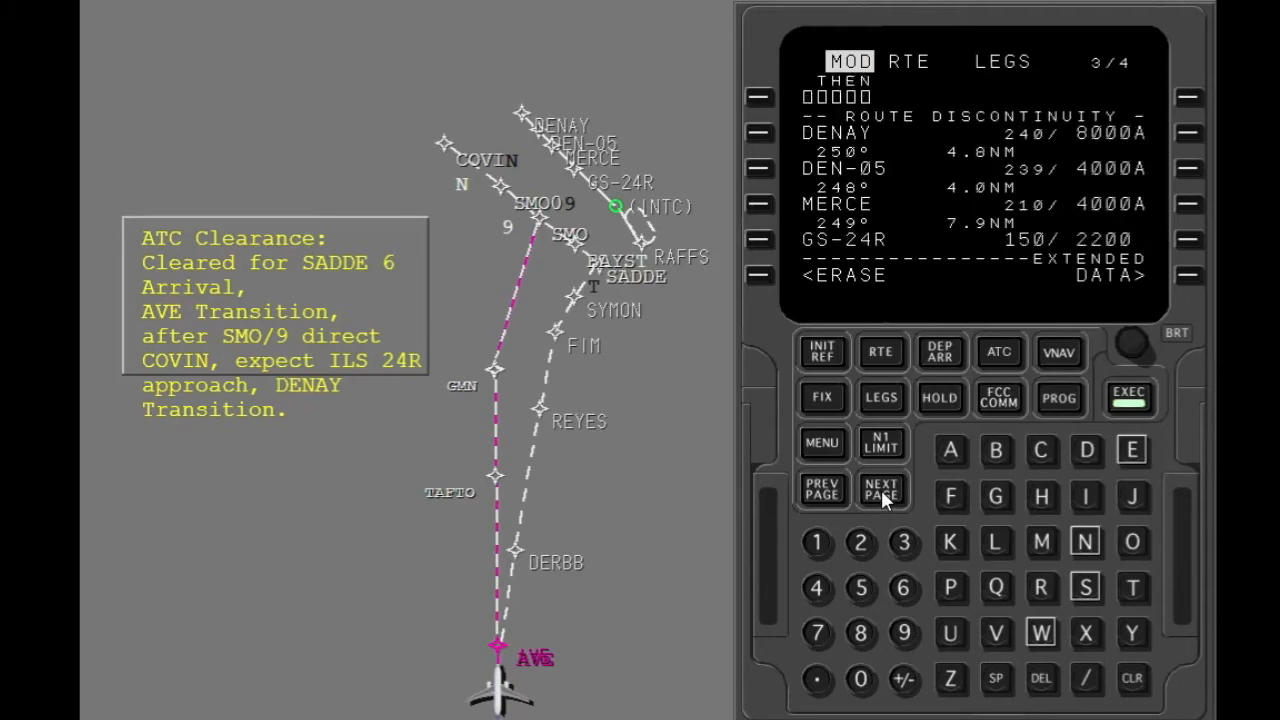
click(758, 134)
click(759, 97)
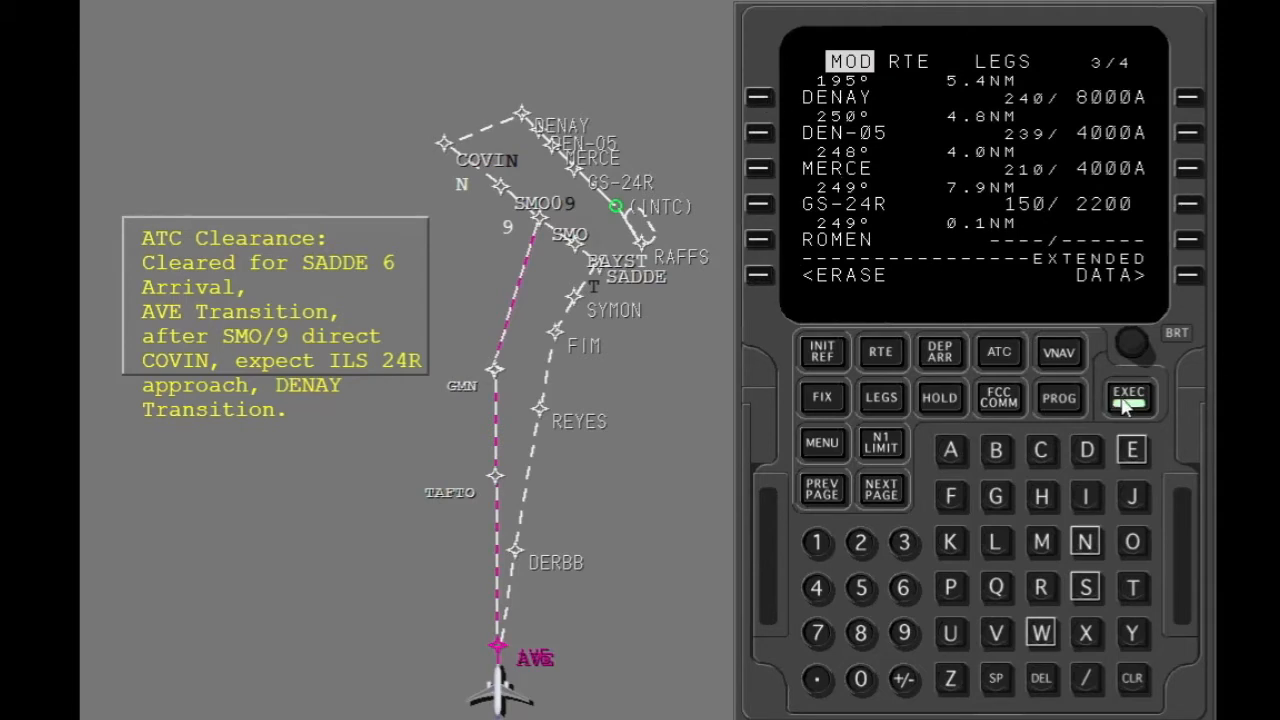
click(884, 490)
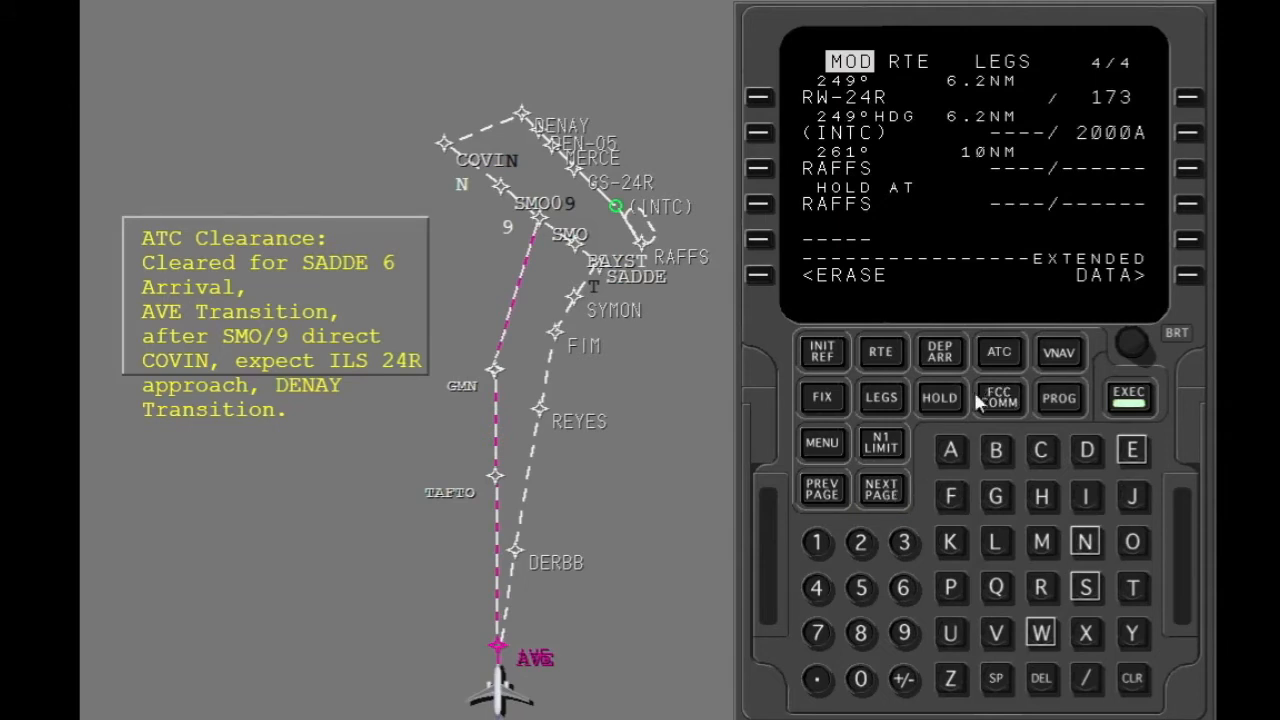
Execute the modified route, then reopen the KLAX arrivals list to its second page
click(1128, 398)
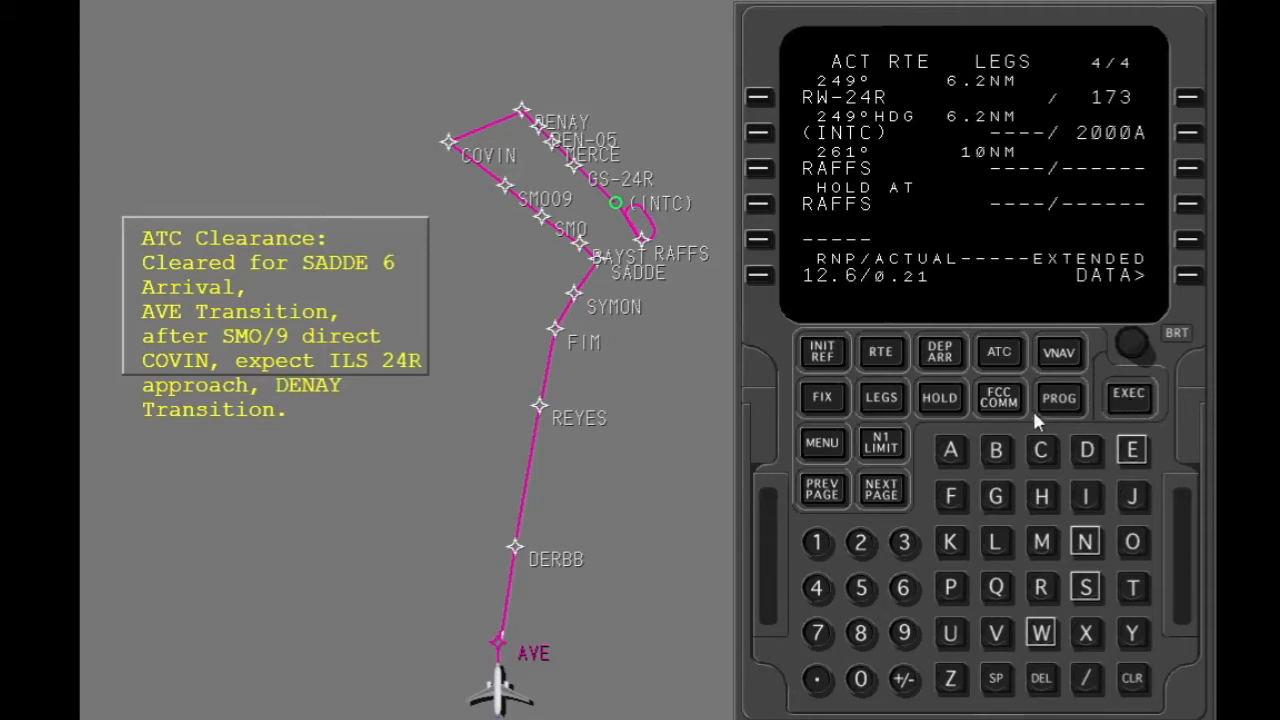
click(933, 357)
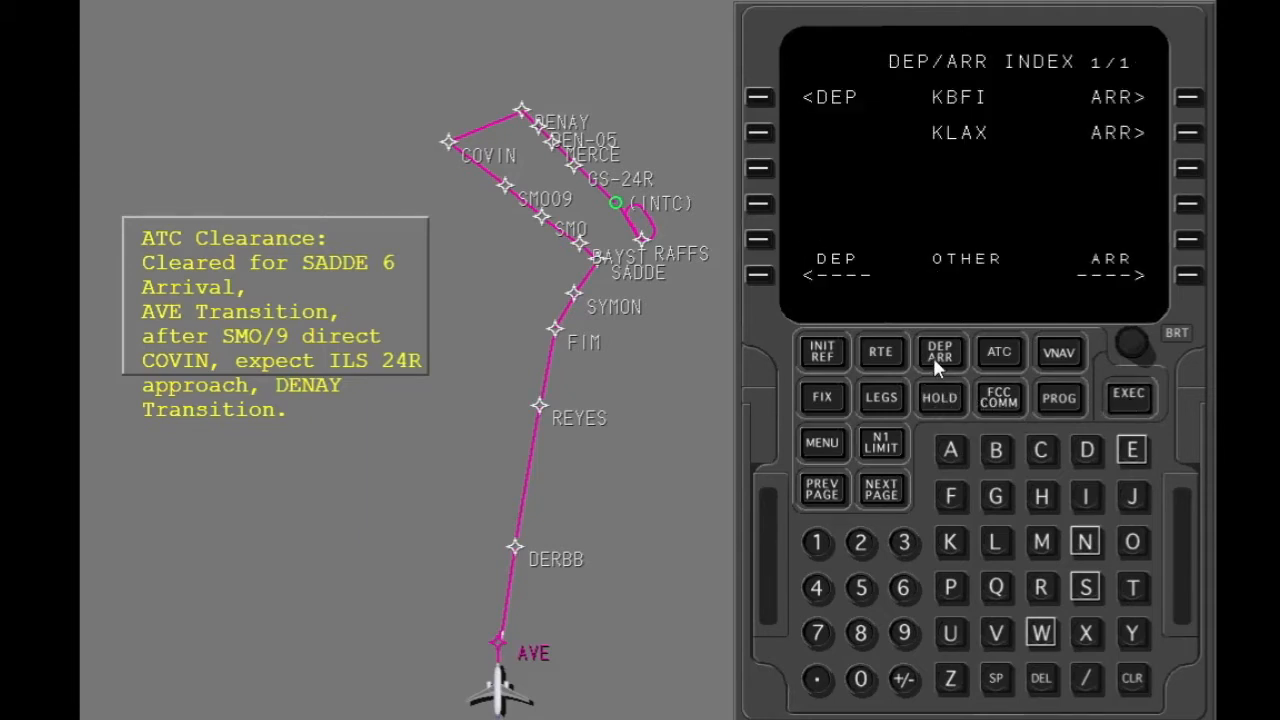
click(1188, 133)
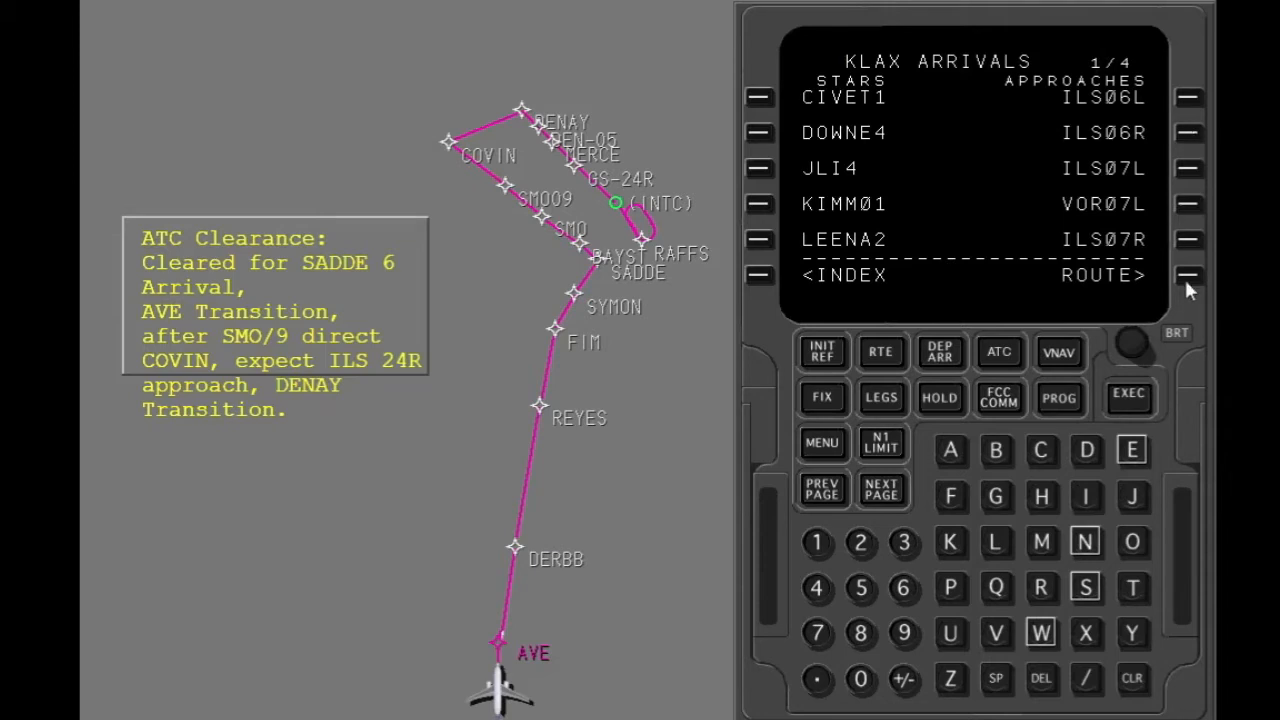
click(882, 490)
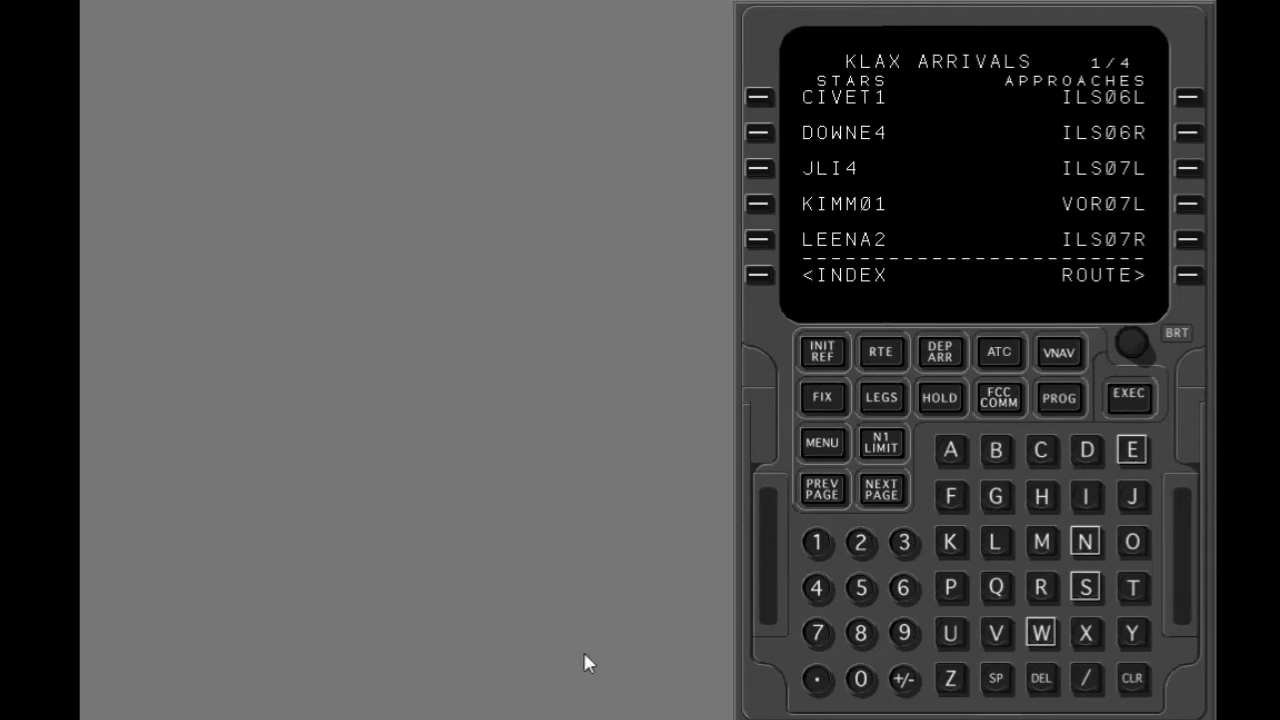
Show the APPROACH REF page for KLAX 24R via INIT REF, clearing a scratchpad test entry
click(818, 358)
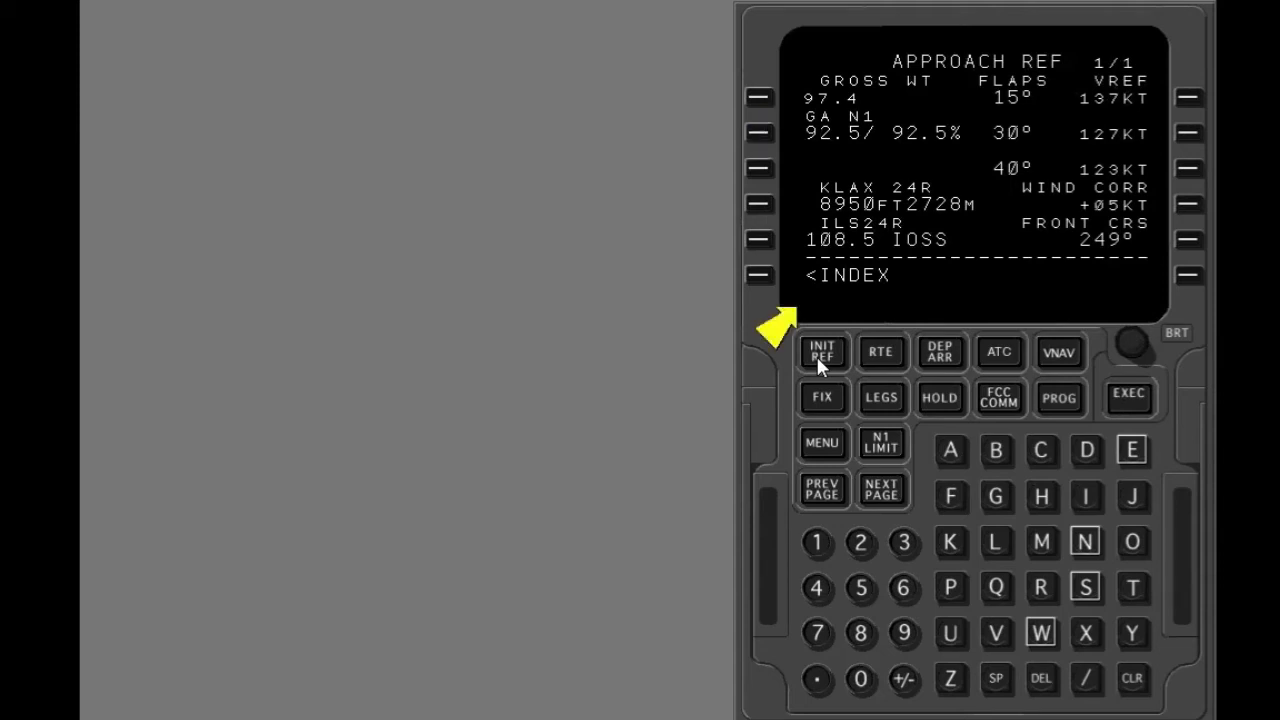
text(999)
key(BackSpace)
key(BackSpace)
key(BackSpace)
click(822, 352)
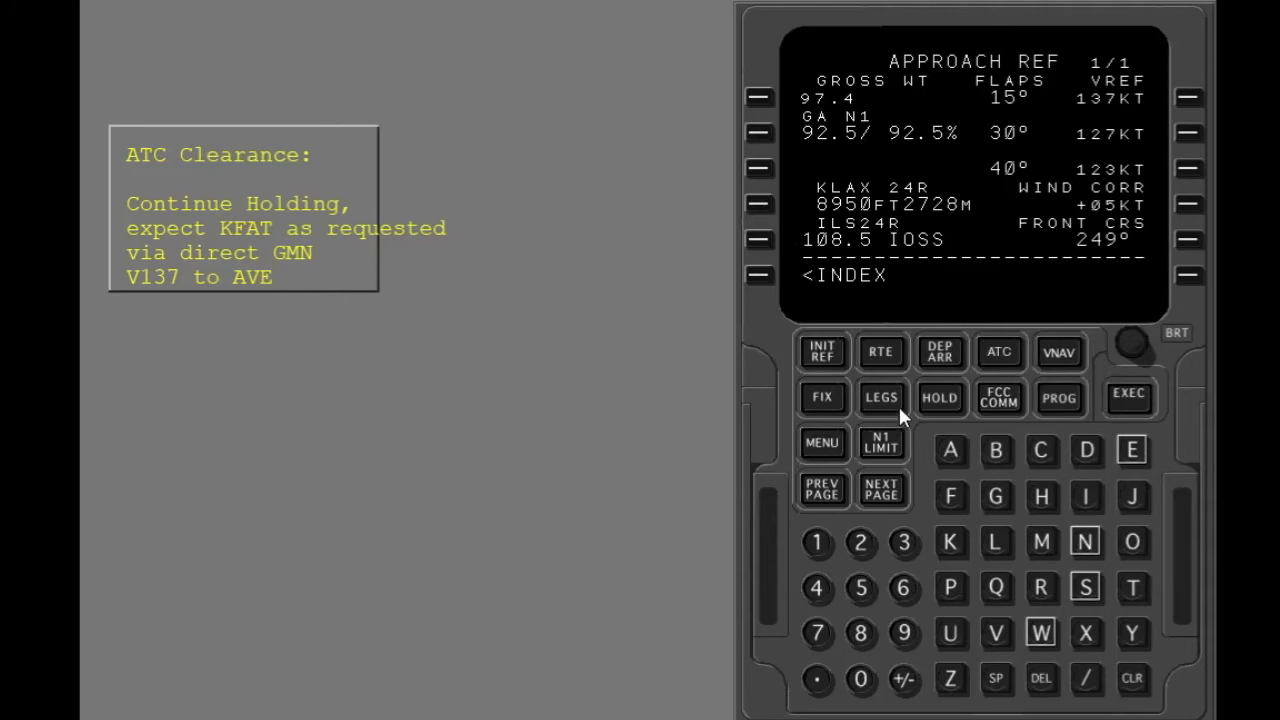
On the RTE page, enter KFAT as the new destination
click(878, 355)
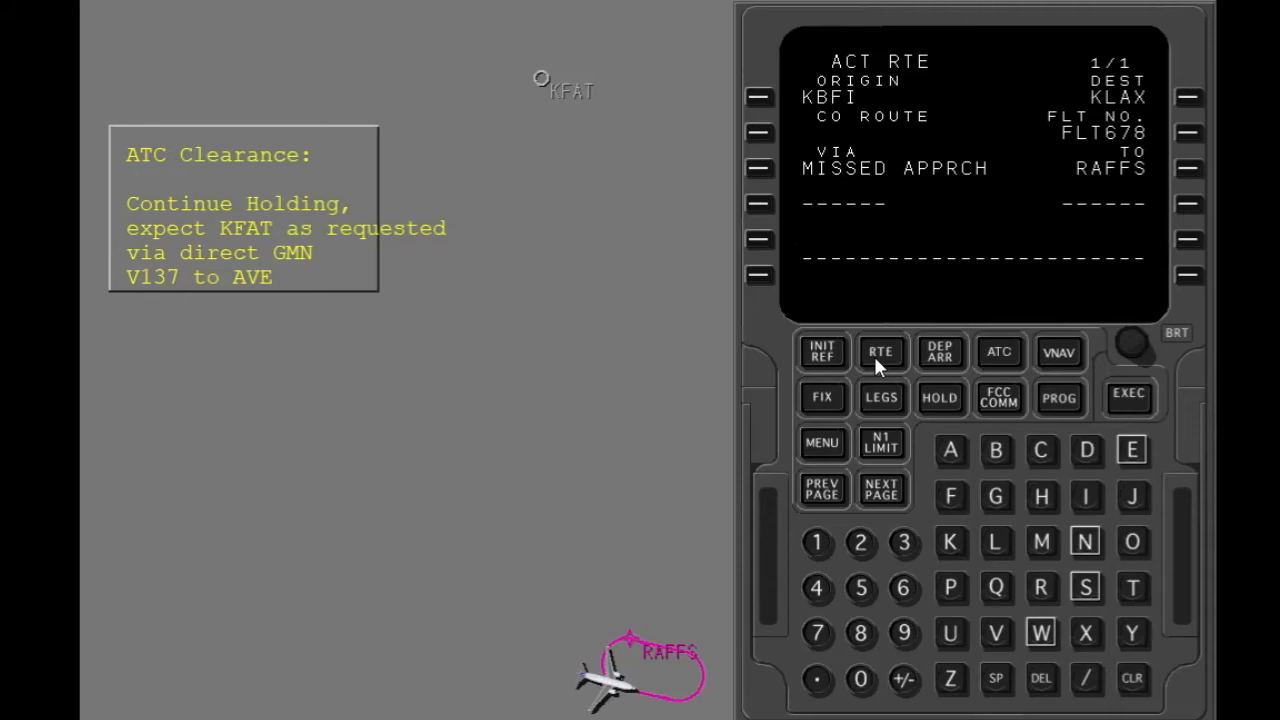
click(950, 541)
click(950, 496)
click(950, 450)
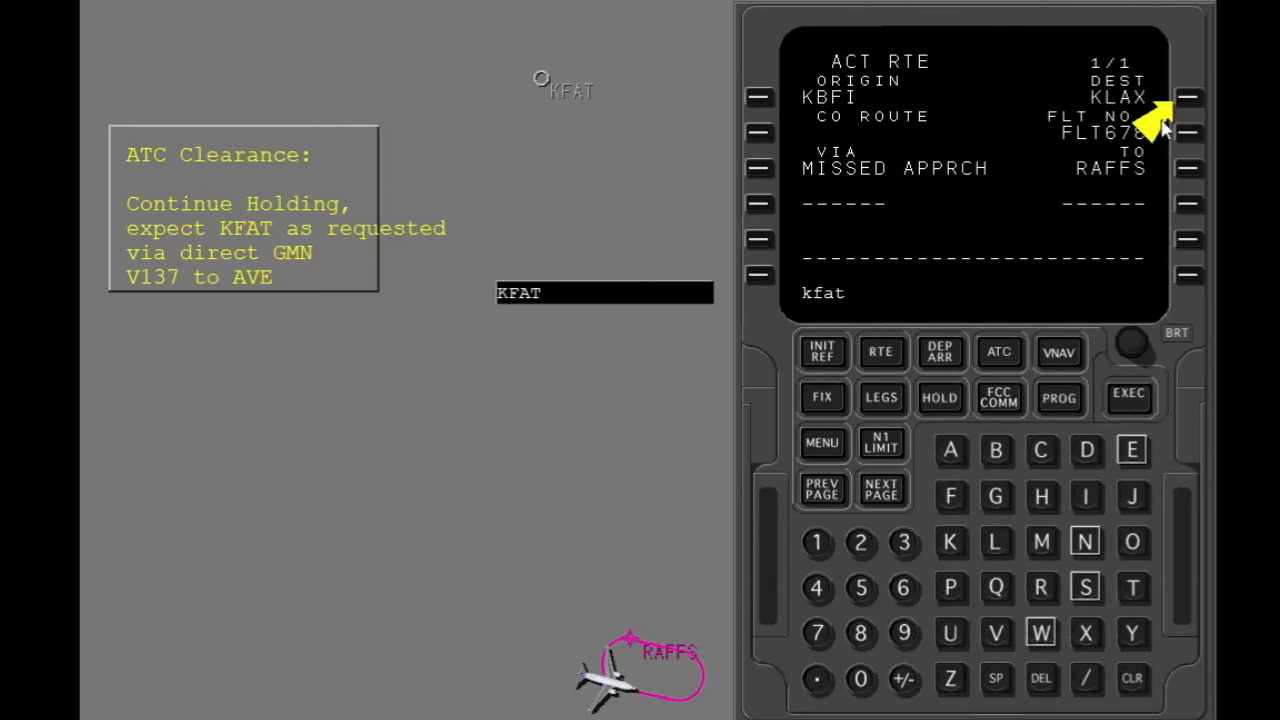
click(1188, 97)
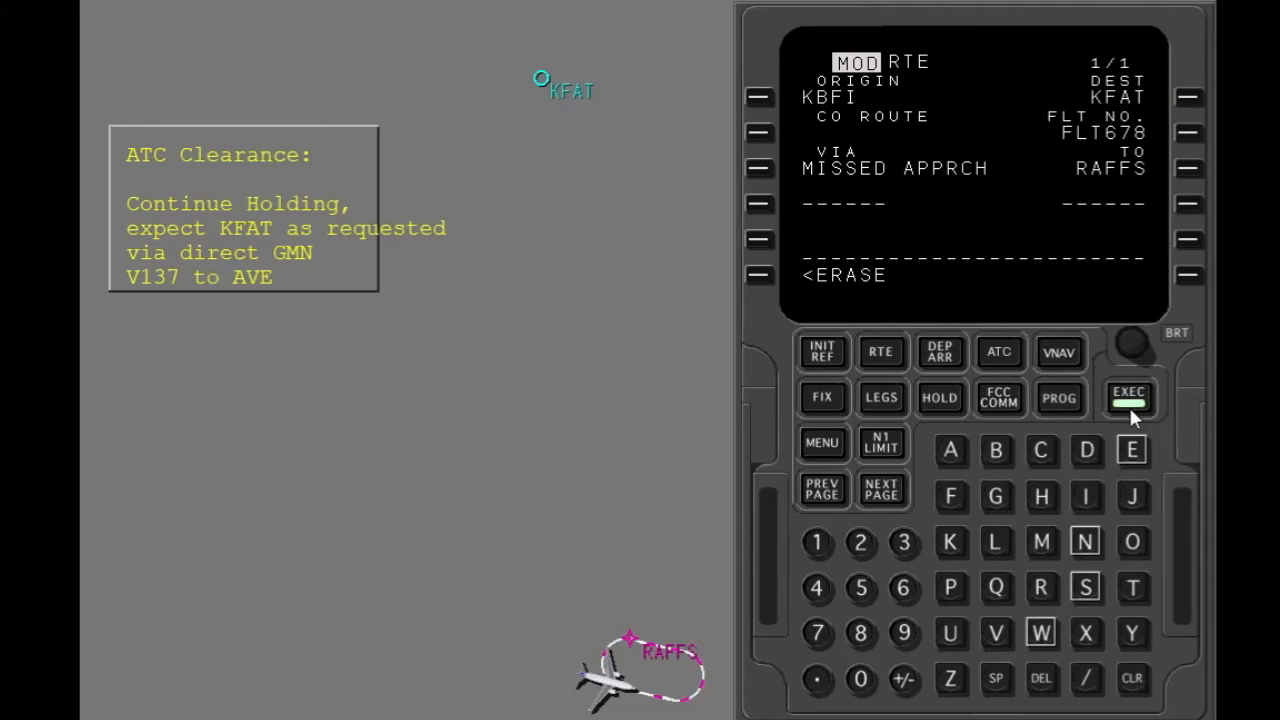
Build the route direct to GMN, then via V137 to AVE
click(995, 496)
click(1041, 541)
click(1085, 541)
click(1188, 204)
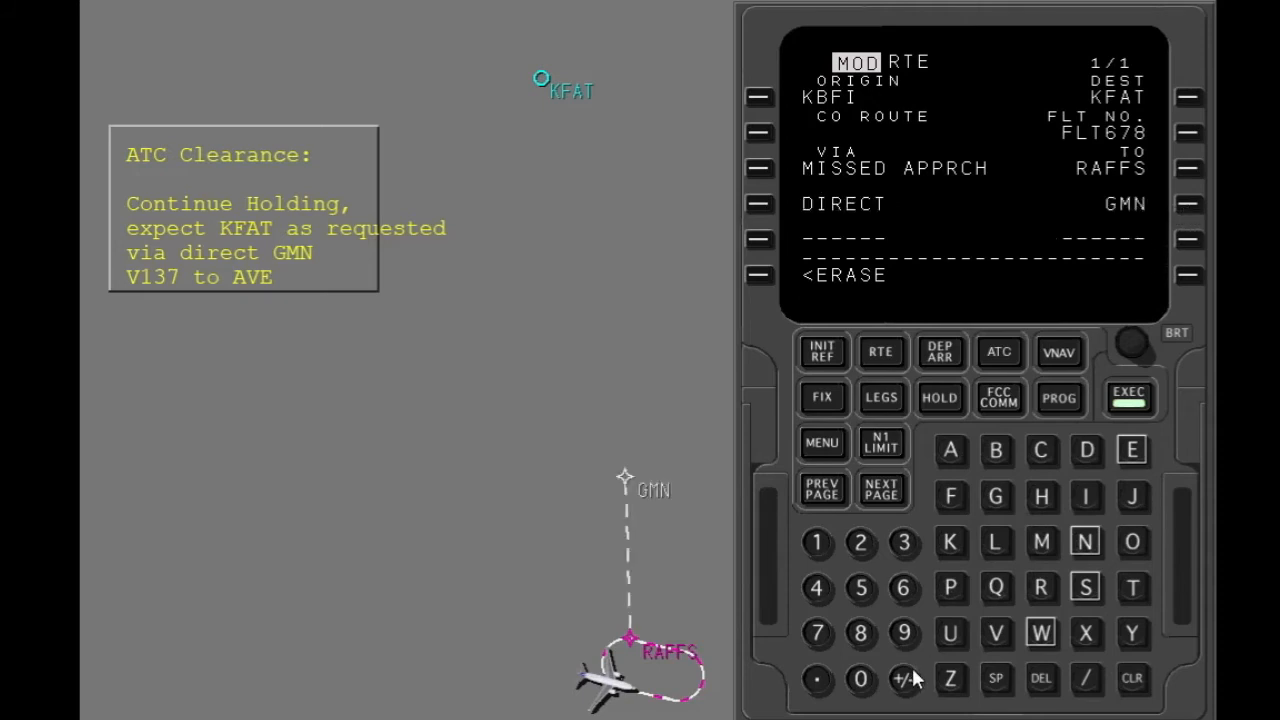
click(996, 633)
click(817, 542)
click(903, 542)
click(817, 633)
click(759, 240)
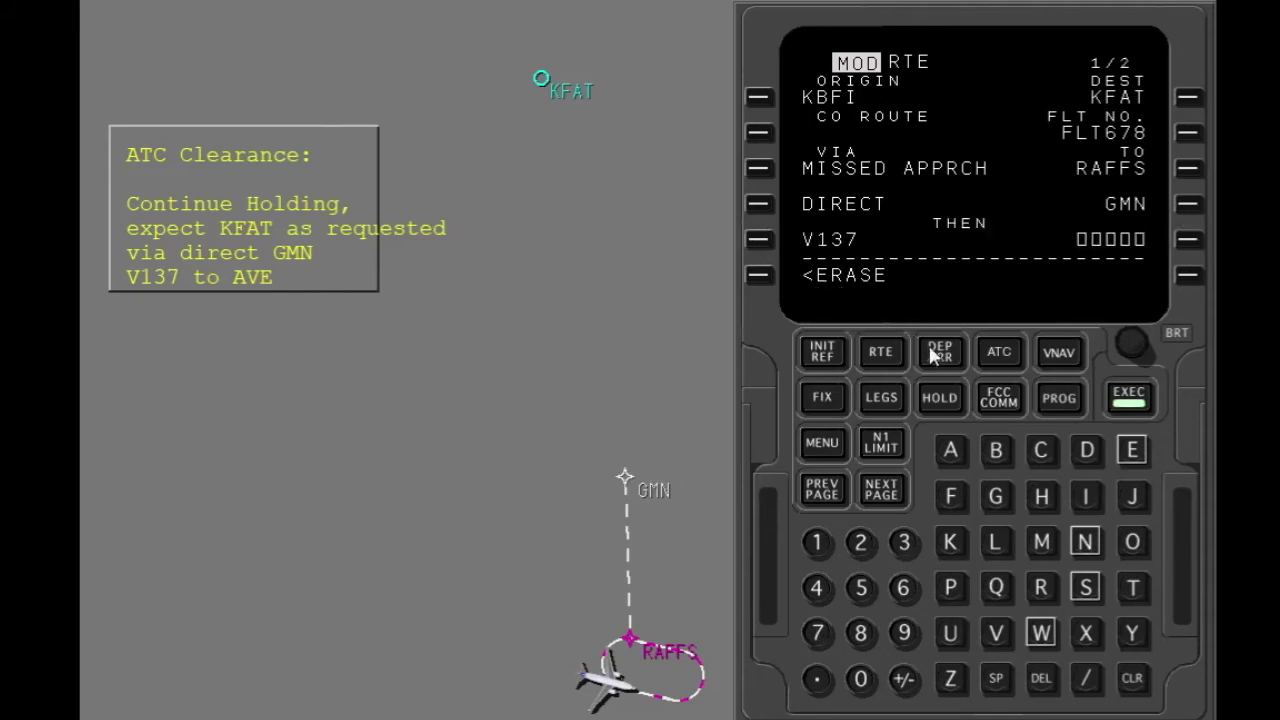
click(950, 449)
click(996, 633)
click(1131, 450)
click(1188, 240)
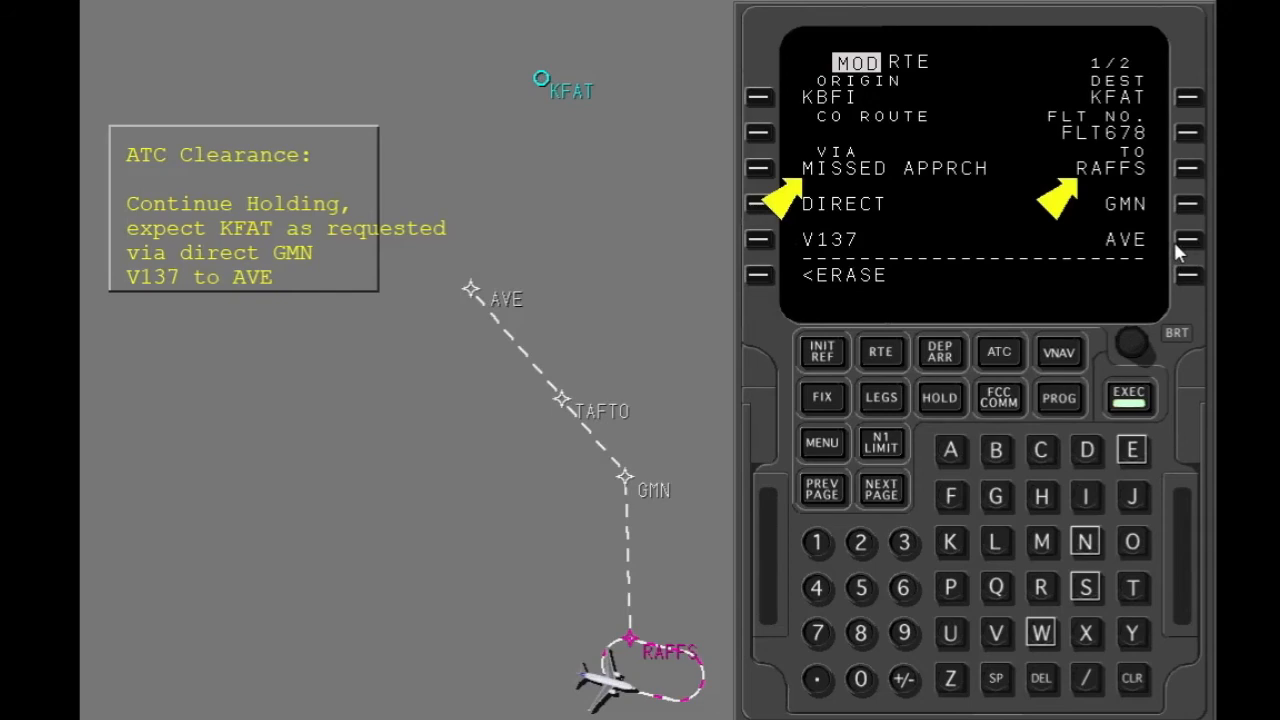
Review the modified legs RAFFS–GMN–TAFTO–AVE and execute the route
click(877, 401)
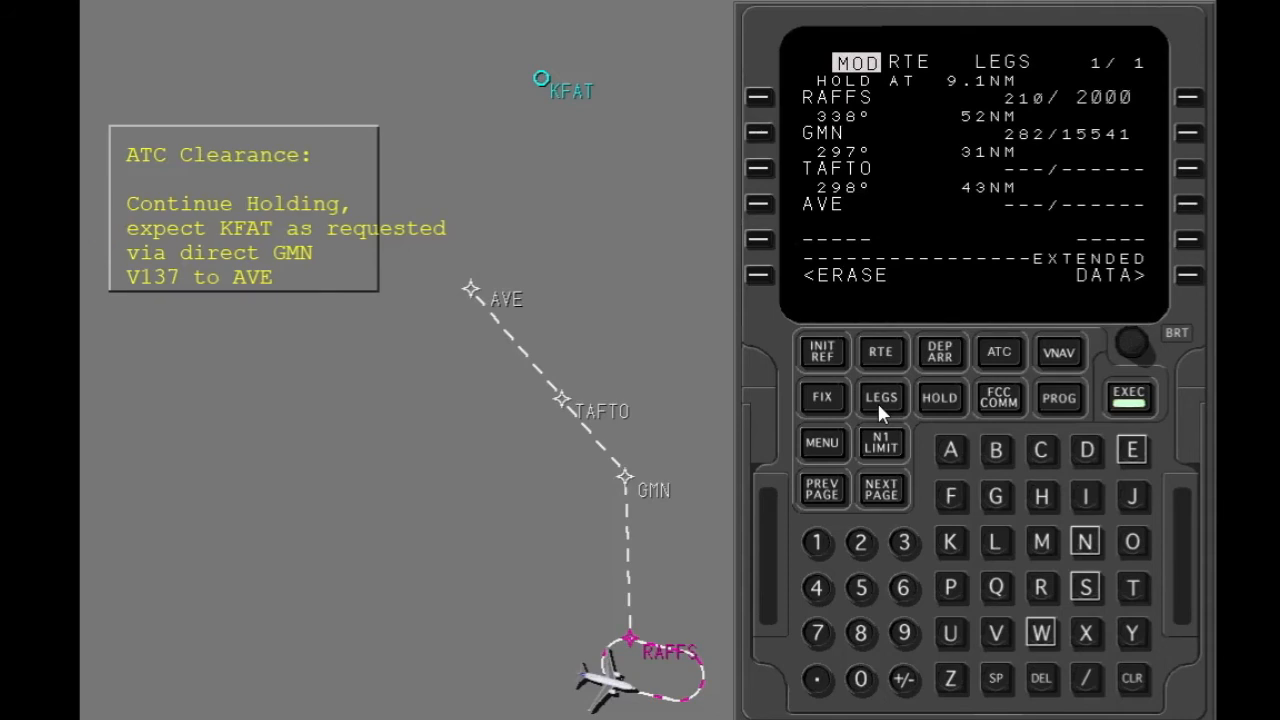
click(1128, 397)
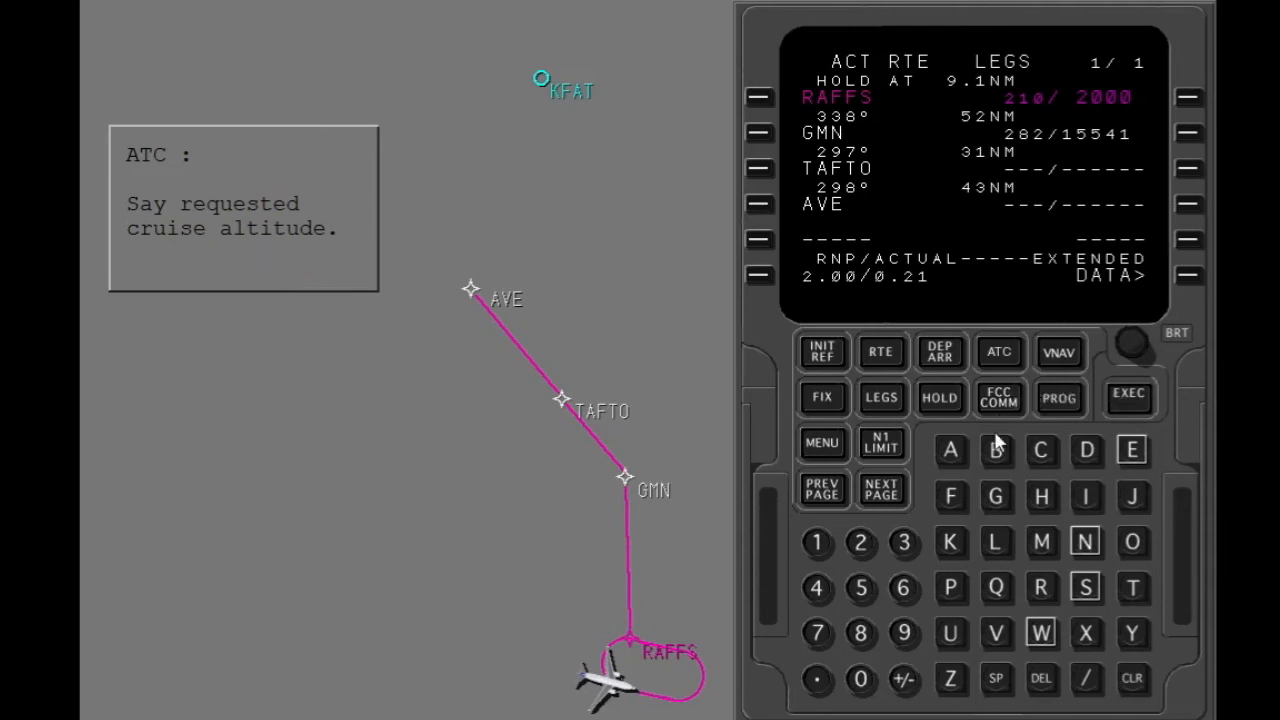
On PERF INIT, set cruise altitude to FL250 and execute it
click(831, 358)
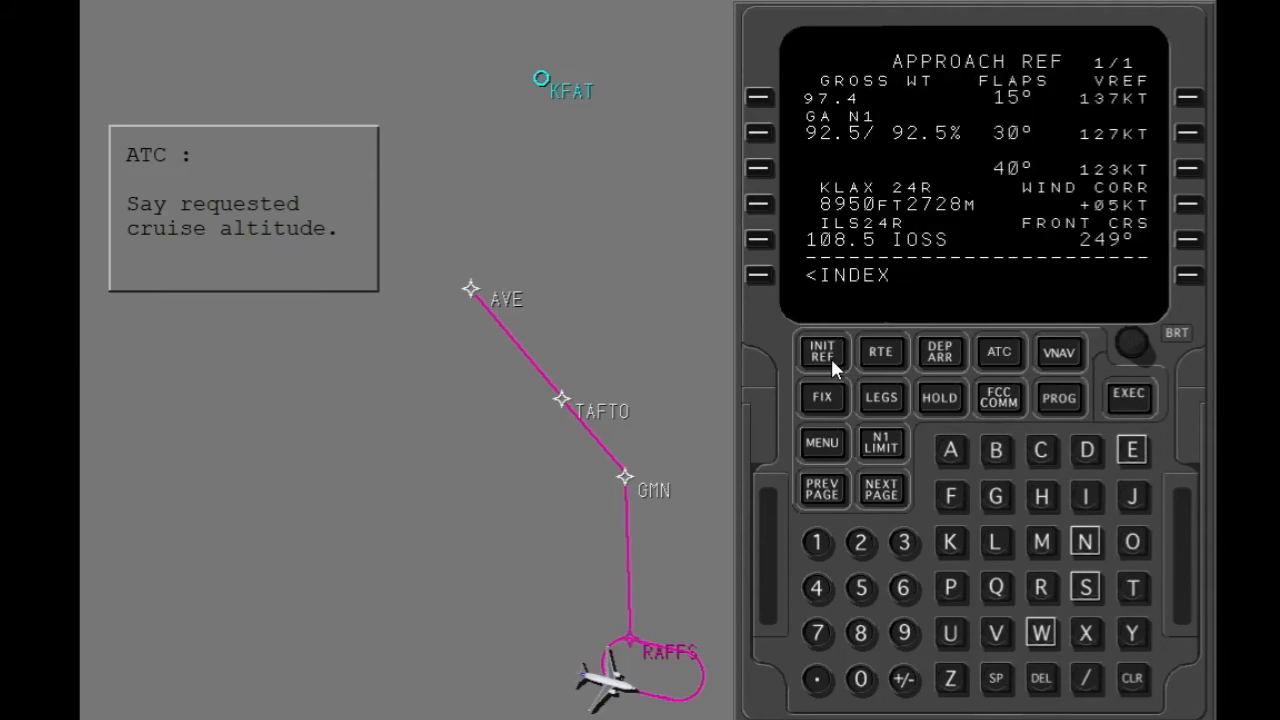
click(757, 272)
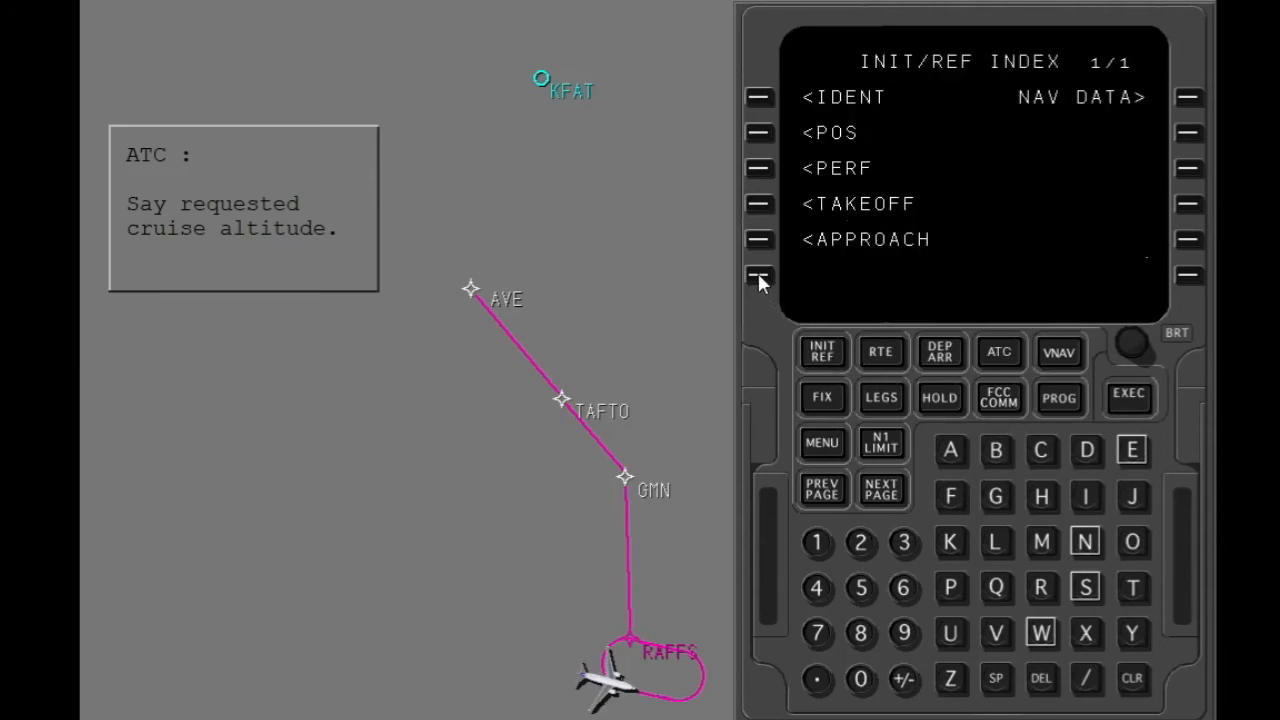
click(757, 170)
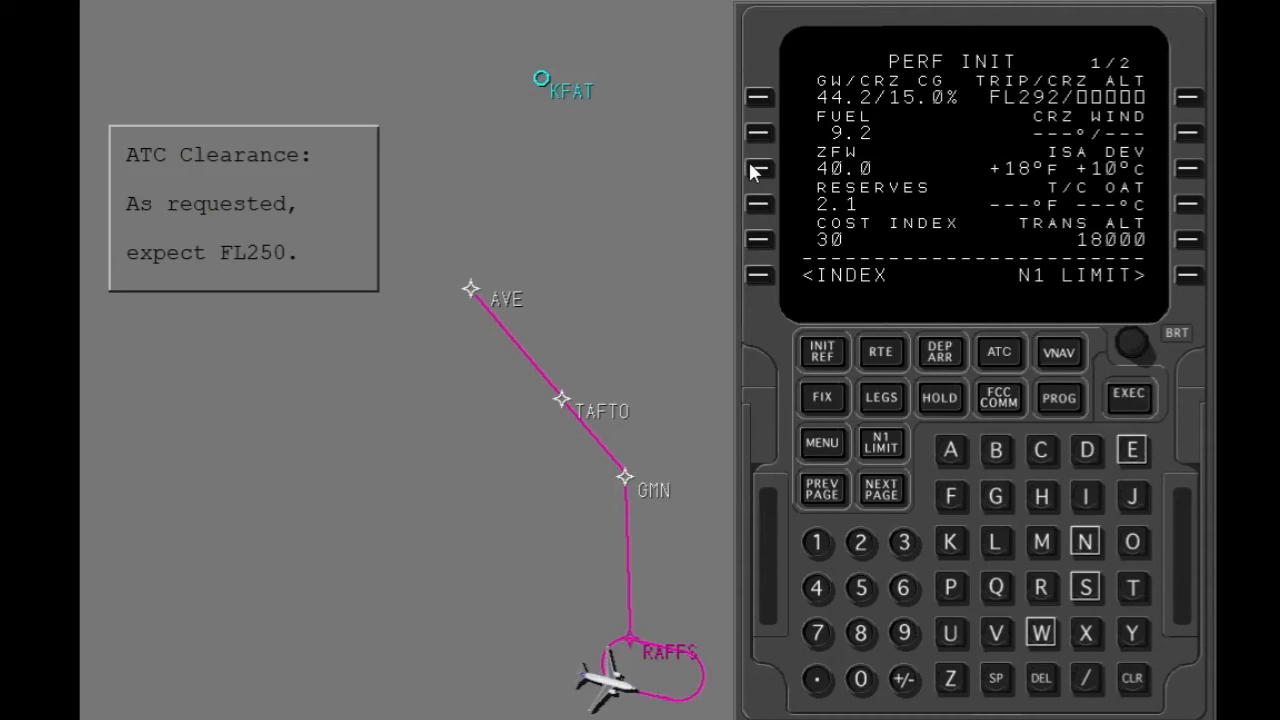
click(860, 543)
click(862, 588)
click(860, 679)
click(1186, 98)
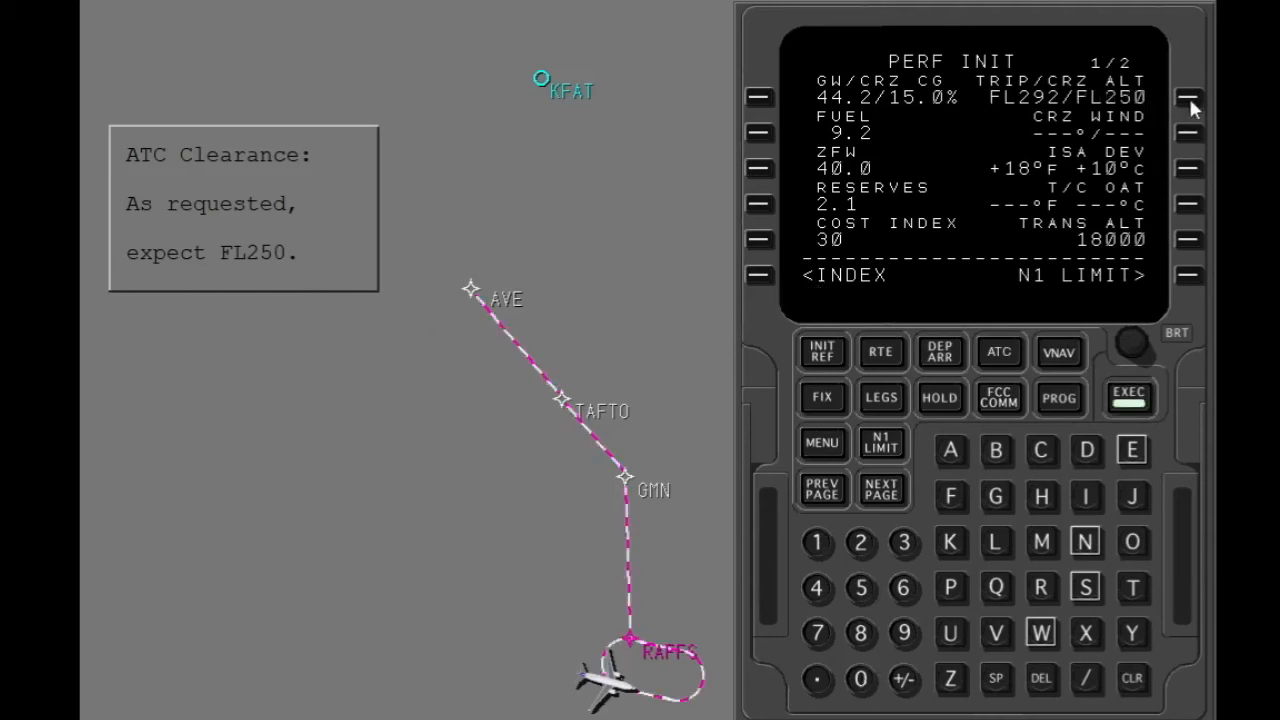
click(1131, 397)
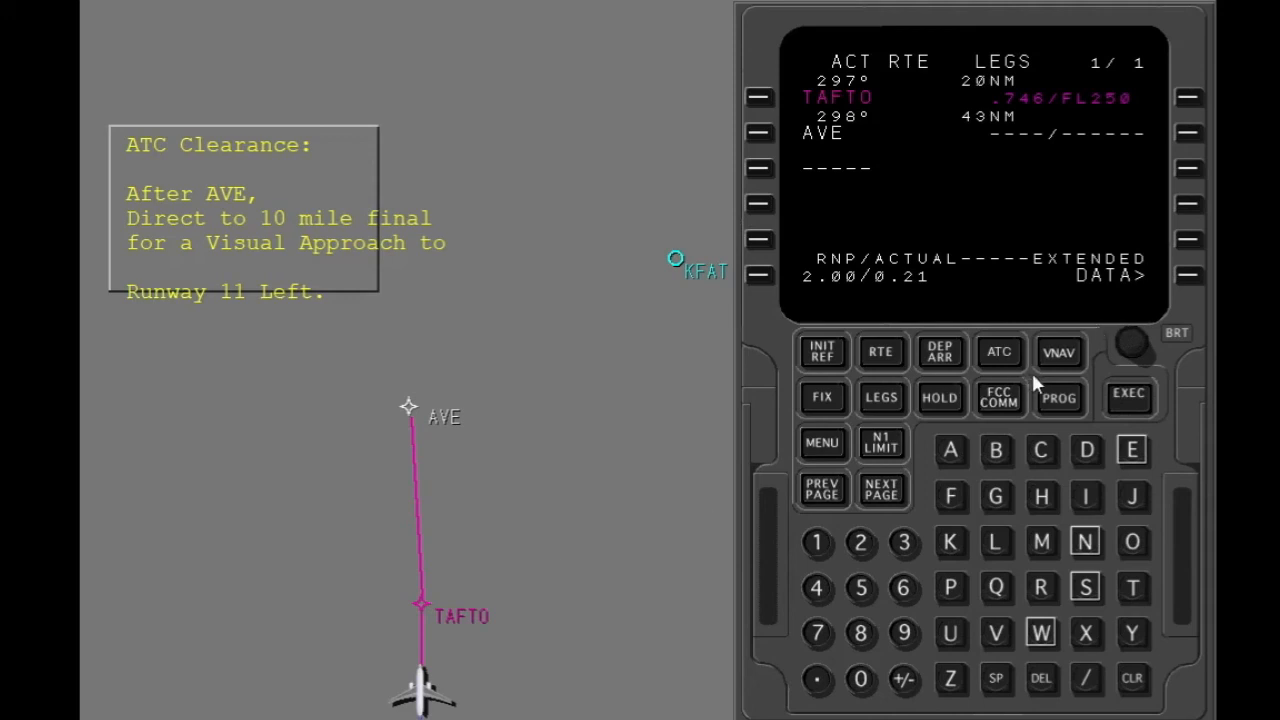
Select runway 11L for the KFAT arrival with a 10 NM runway extension, creating RX-11L
click(940, 352)
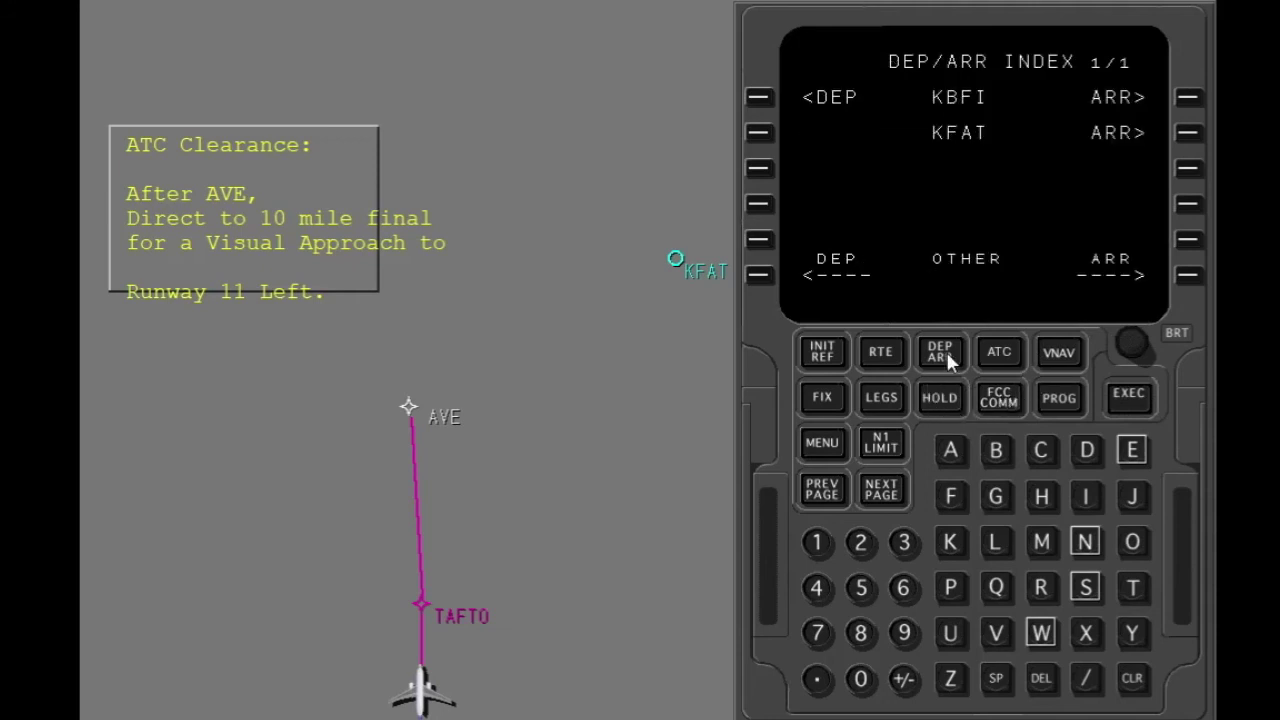
click(1188, 133)
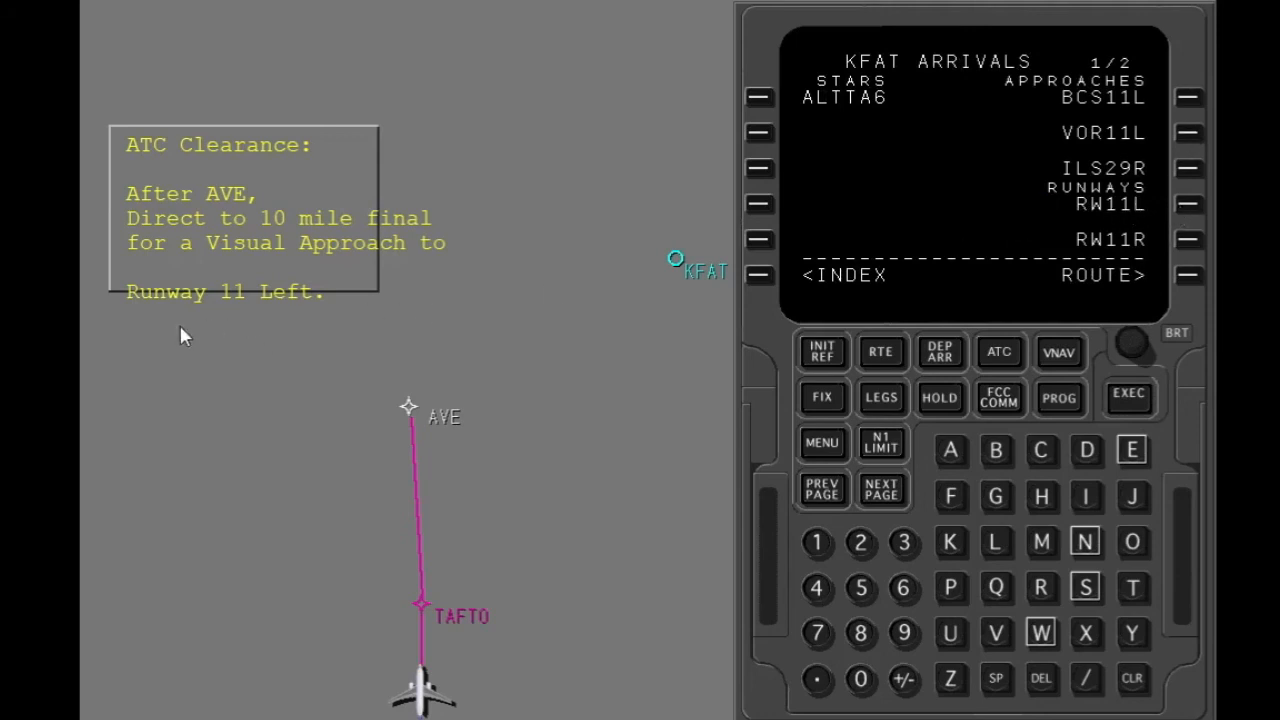
click(1187, 206)
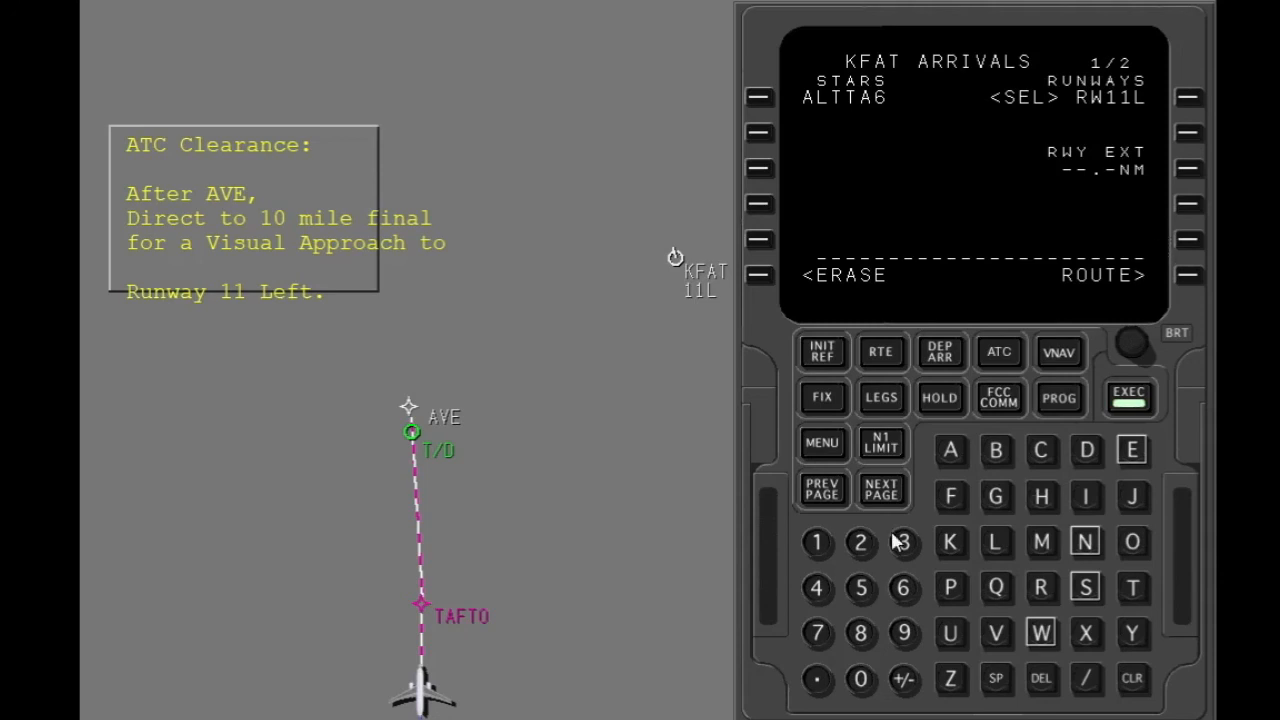
click(817, 542)
click(860, 679)
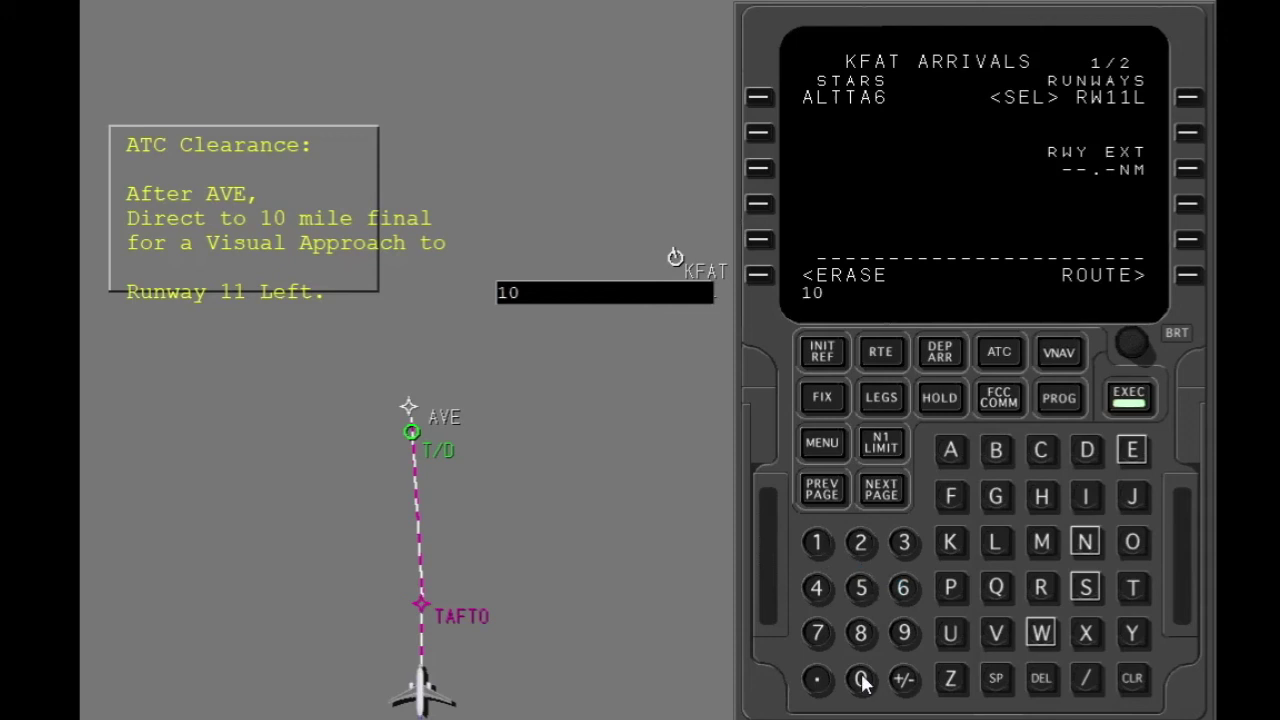
click(1187, 170)
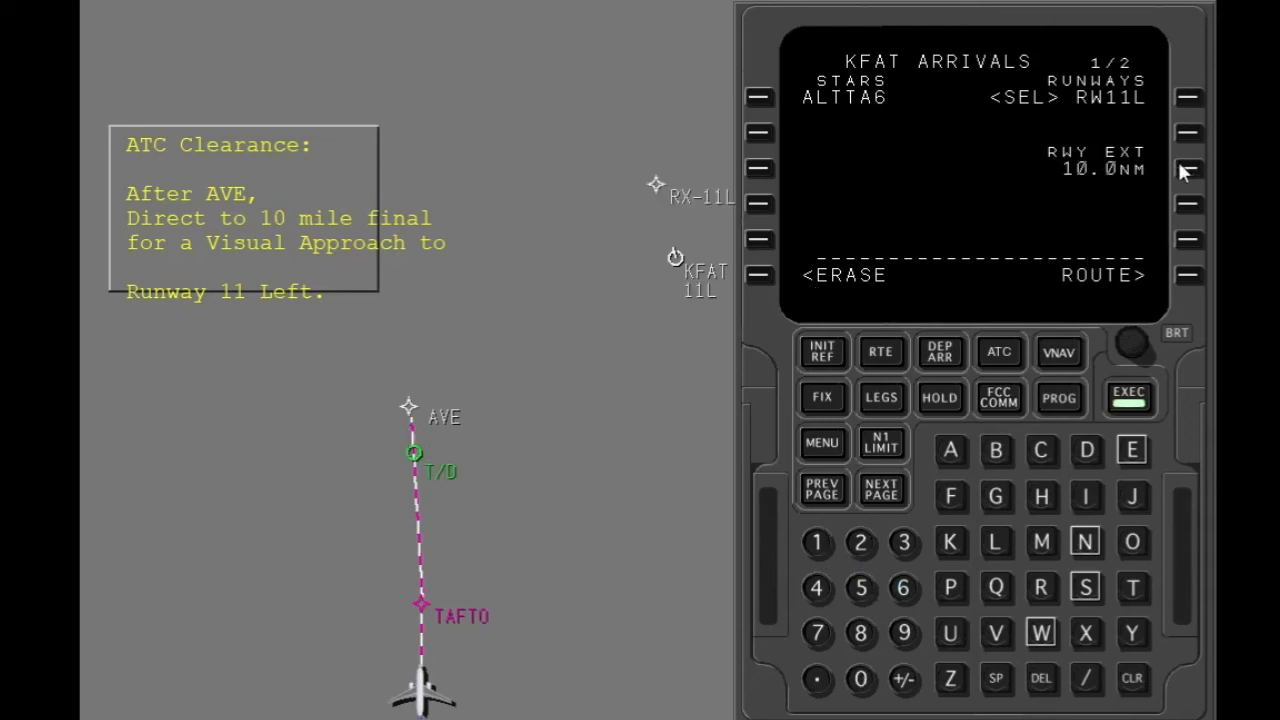
On LEGS, place RX-11L after AVE and RW11L after RX-11L, closing both discontinuities
click(881, 398)
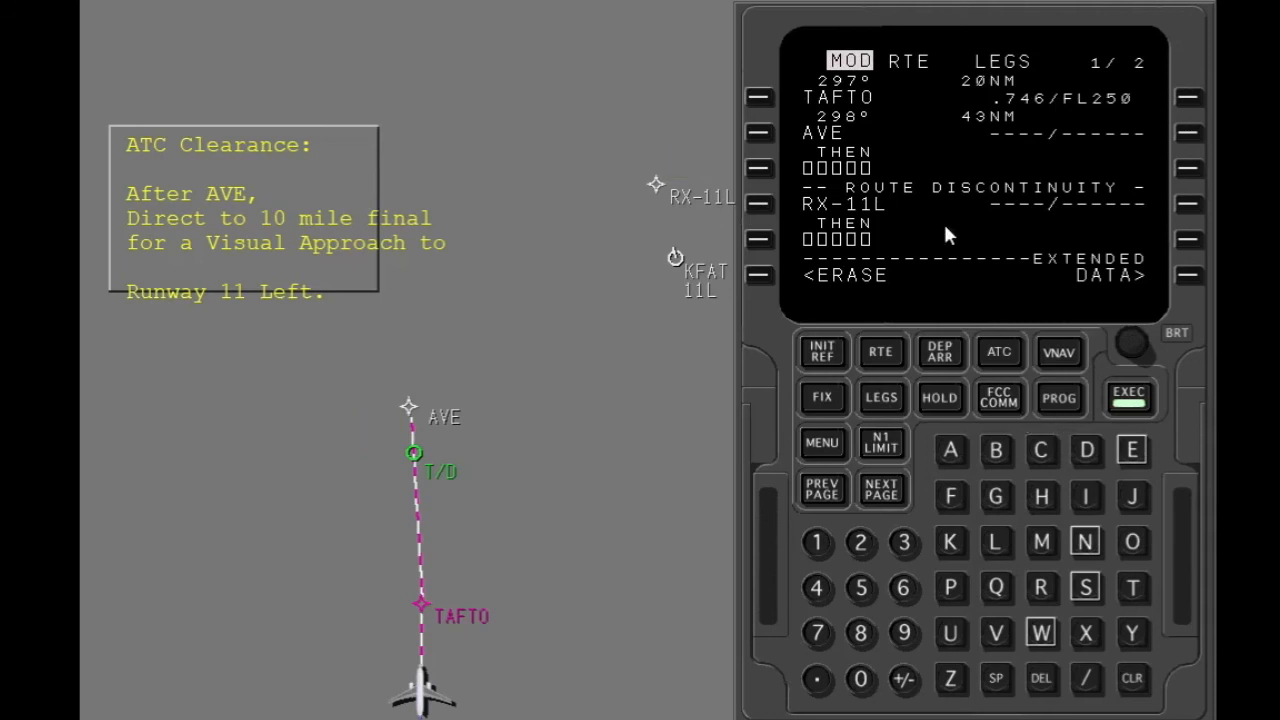
click(760, 205)
click(760, 168)
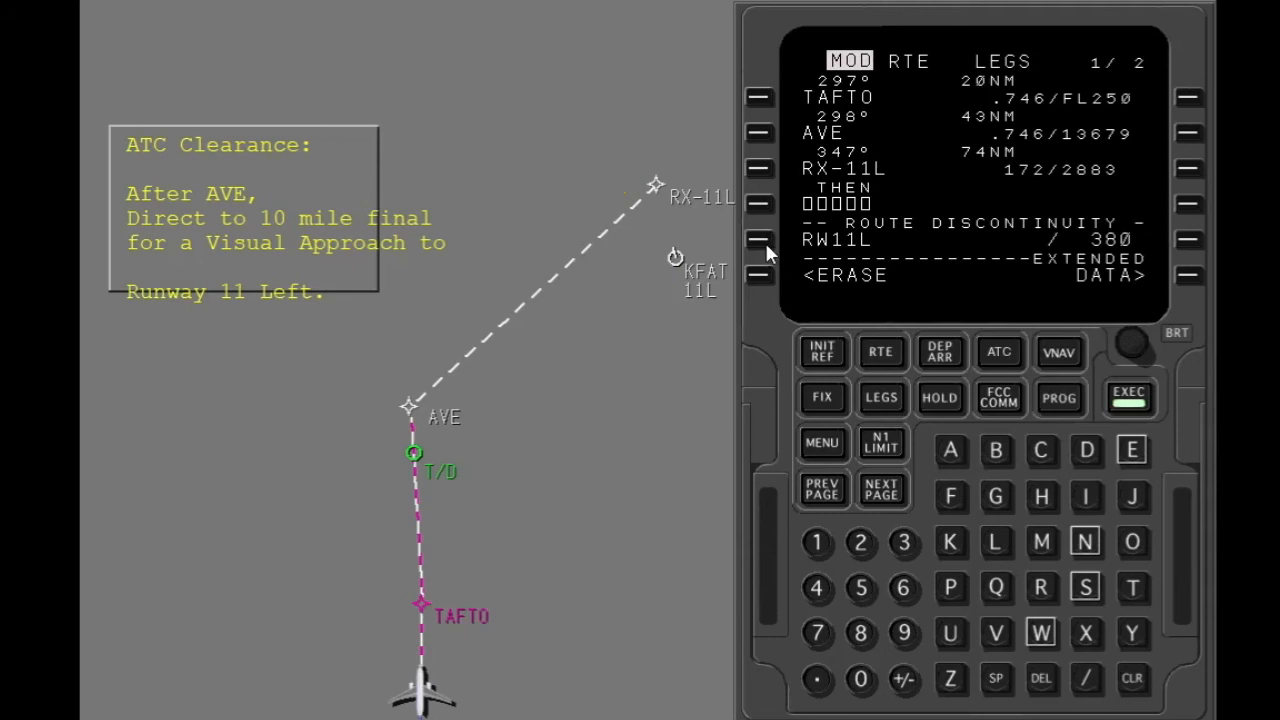
click(760, 240)
click(760, 204)
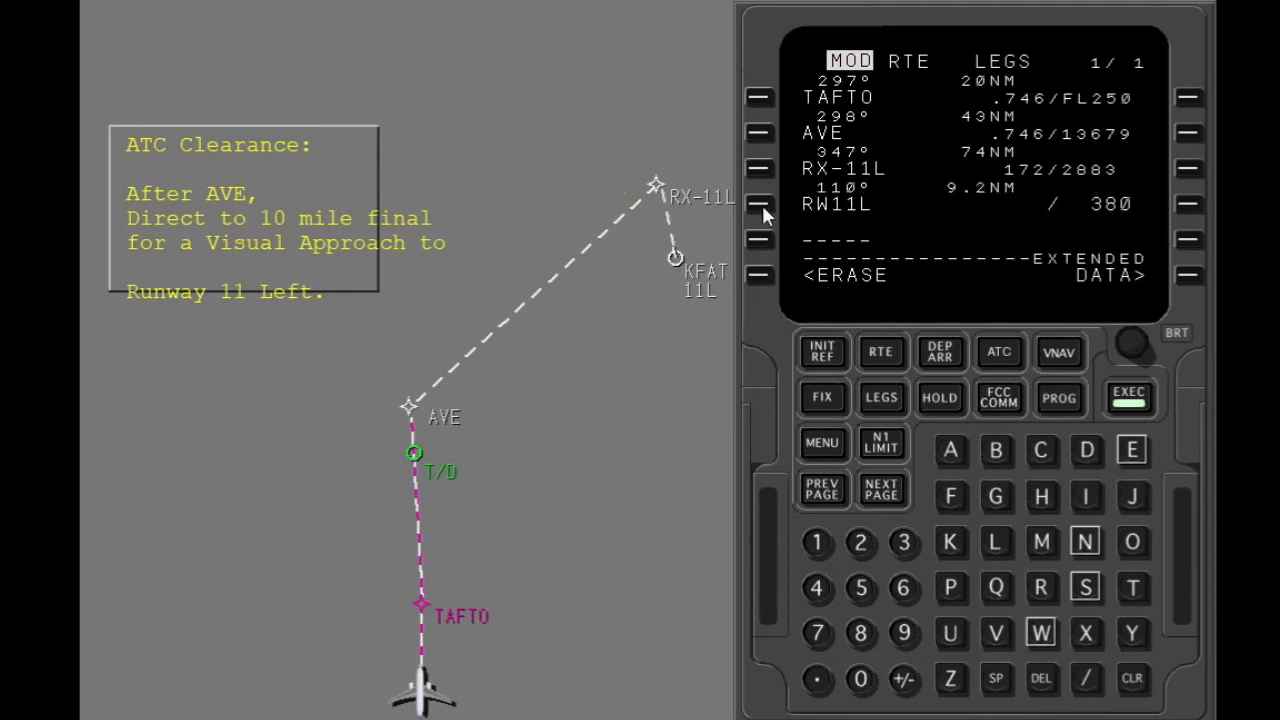